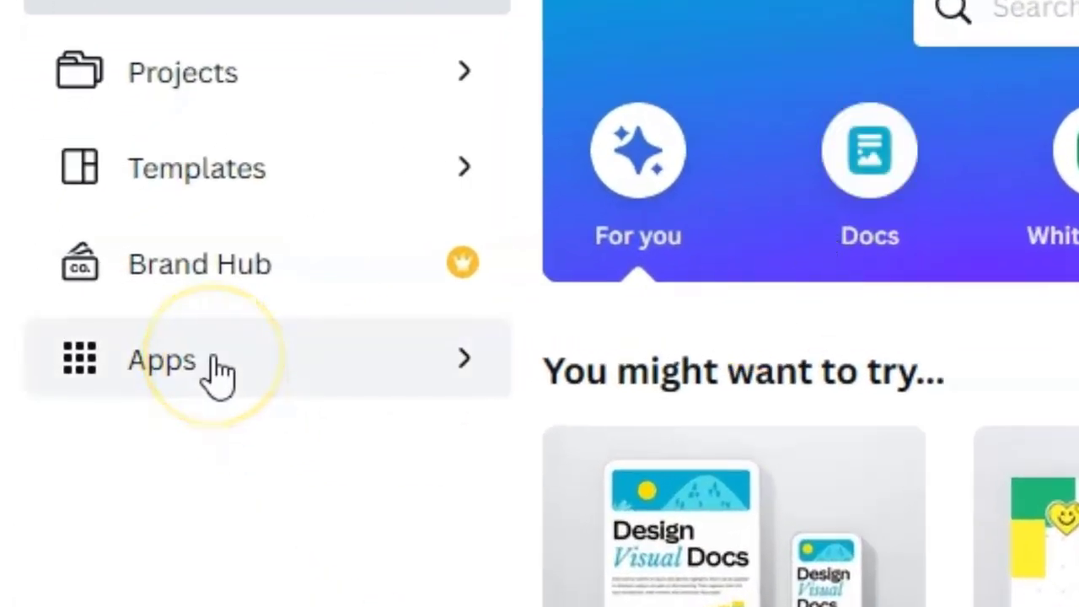
Step: Search the Canva apps directory for heygen and open the details of the HeyGen - AI Video app
left_click(219, 371)
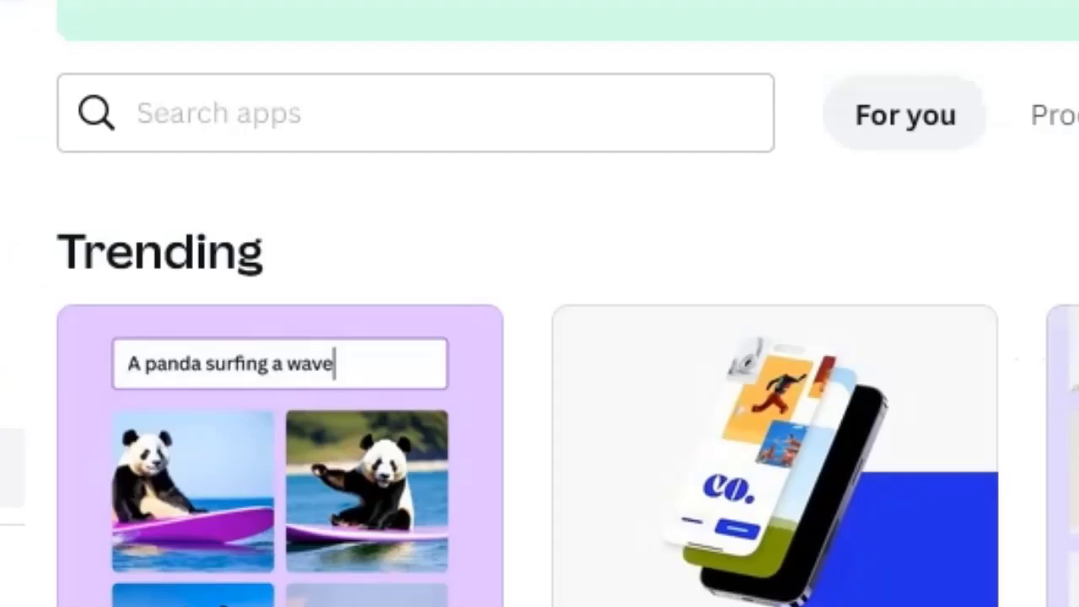
left_click(374, 110)
type("heygen")
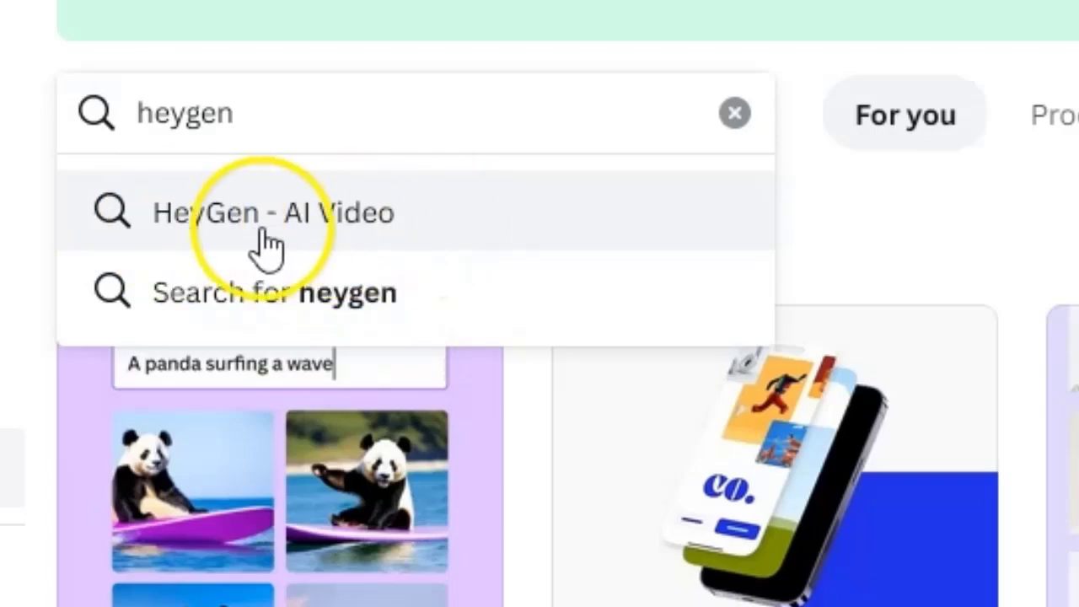
left_click(338, 232)
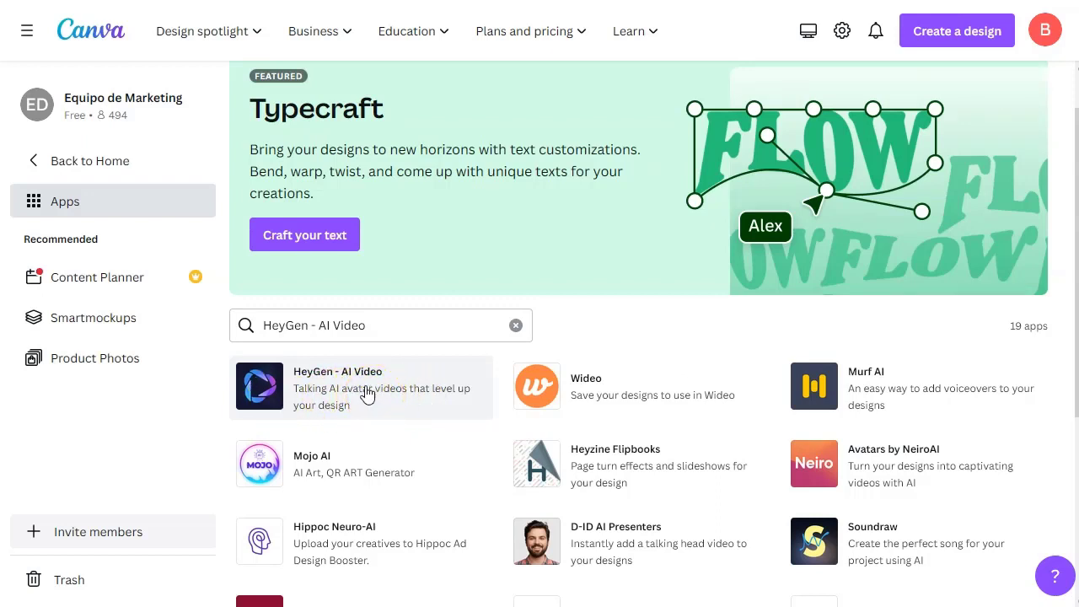
left_click(366, 385)
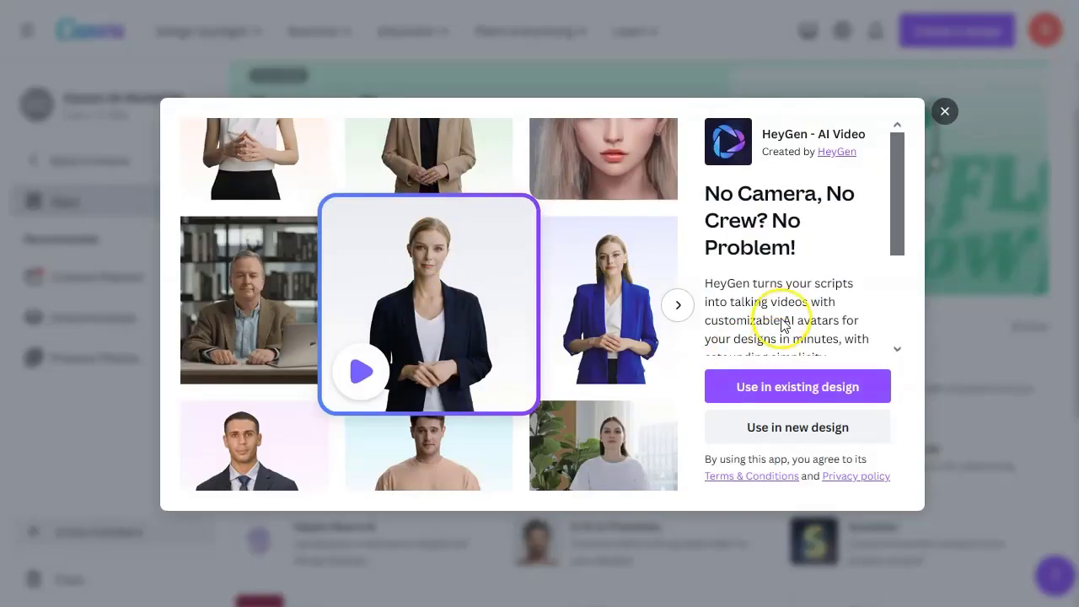
Step: Start using the HeyGen - AI Video app in a new design of the Video type
left_click_drag(898, 201, 897, 243)
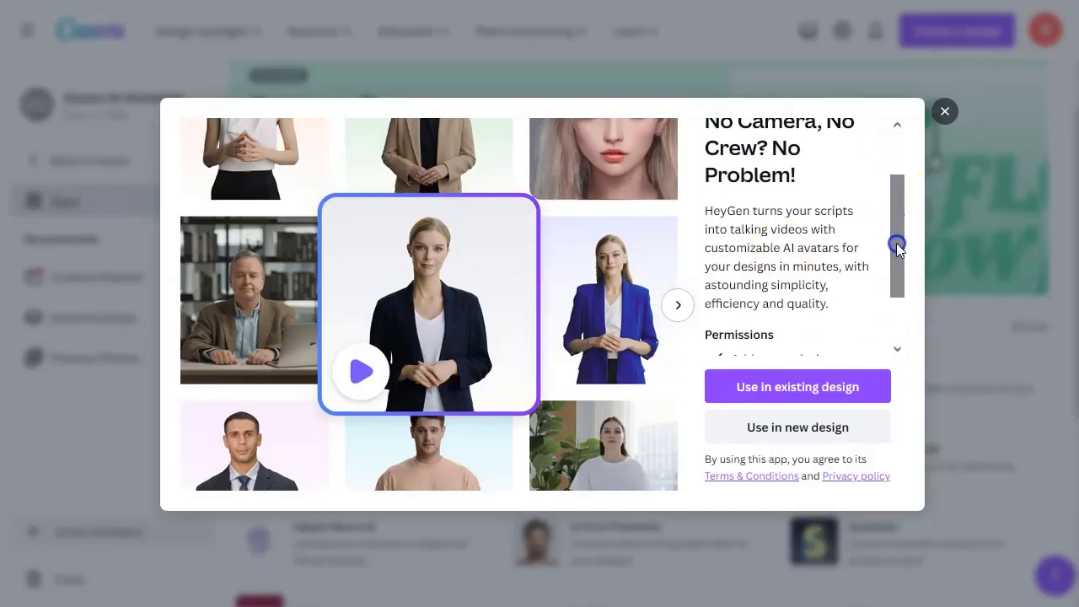
left_click(784, 433)
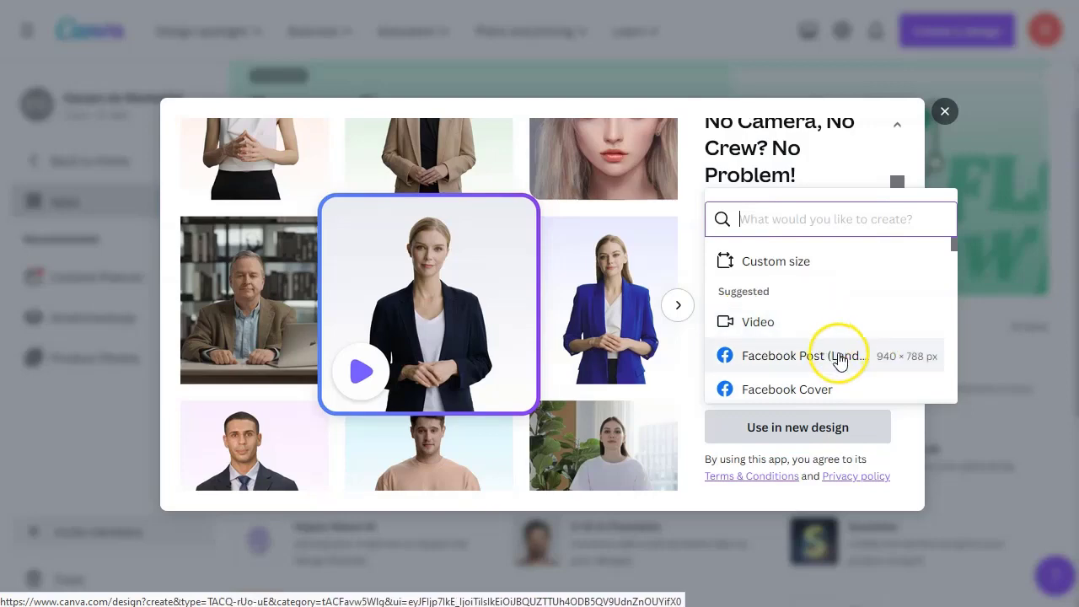
scroll(839, 361, "down", 3)
scroll(795, 366, "down", 2)
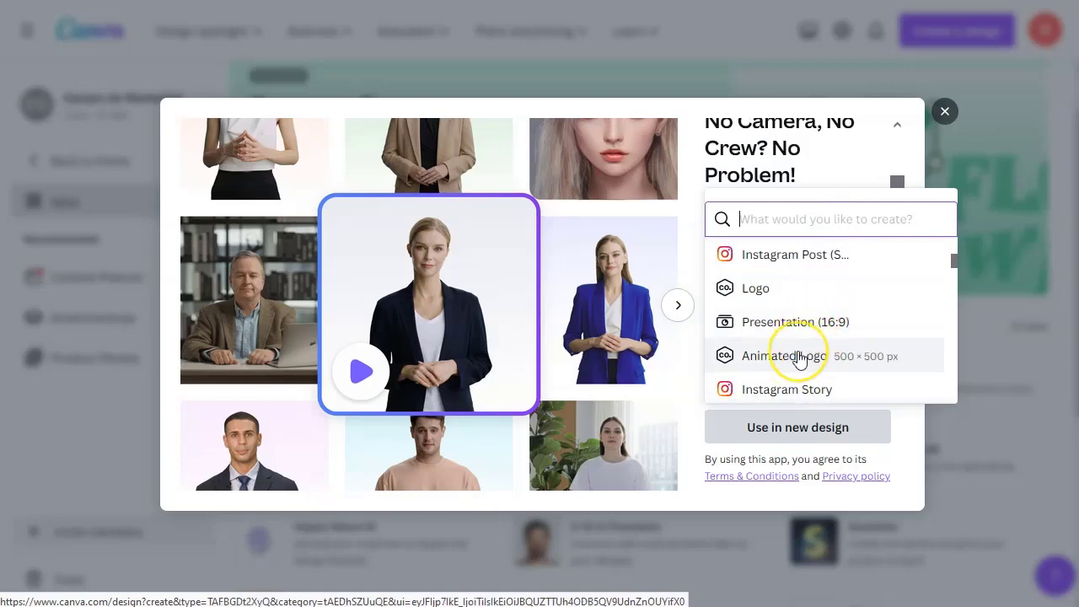
scroll(799, 358, "down", 1)
scroll(798, 350, "down", 2)
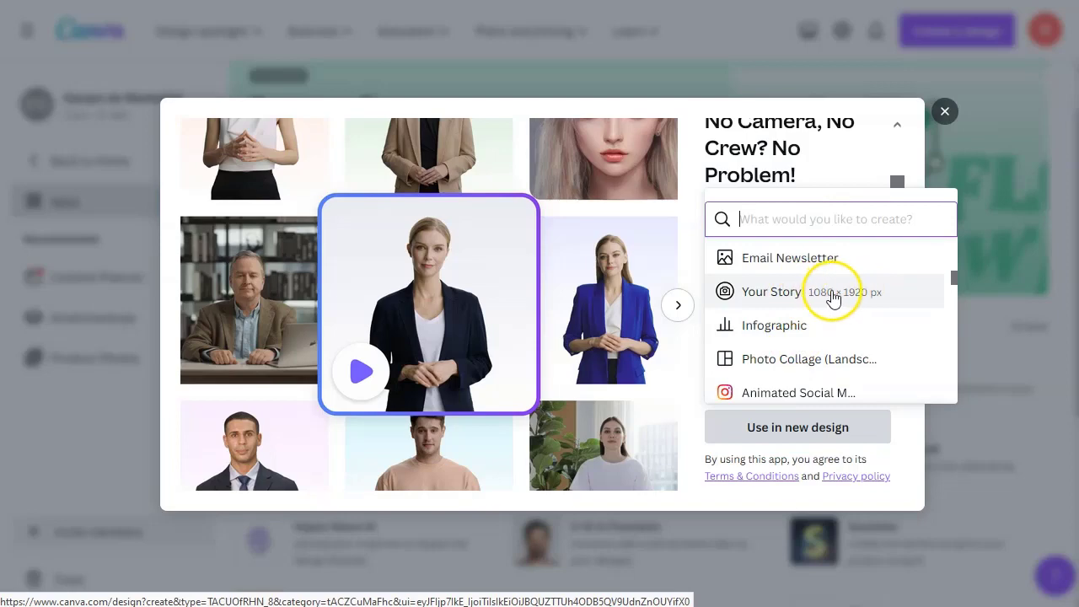
scroll(831, 301, "up", 6)
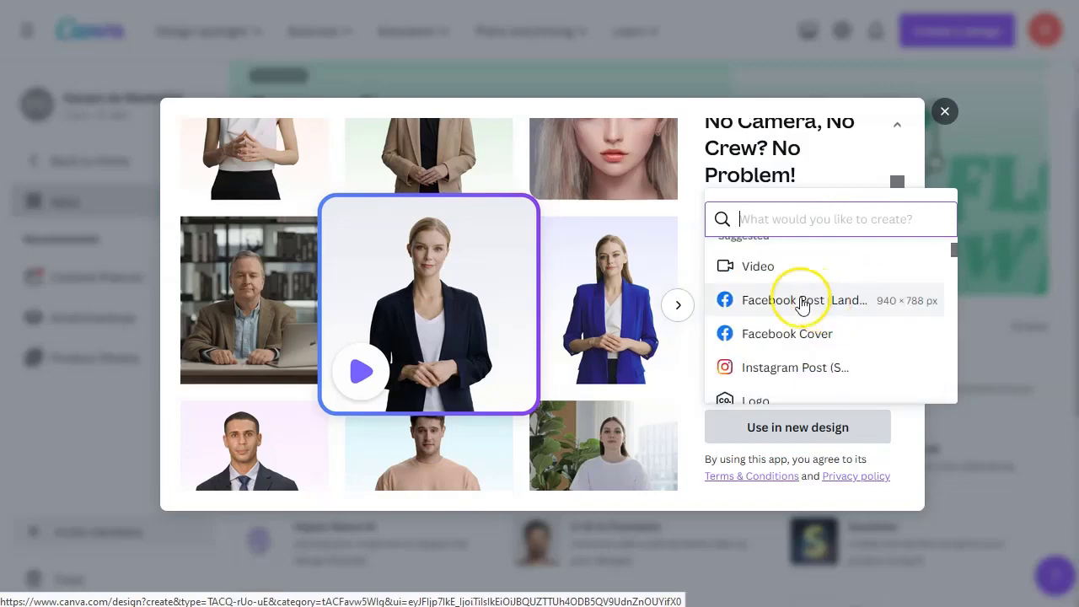
left_click(758, 264)
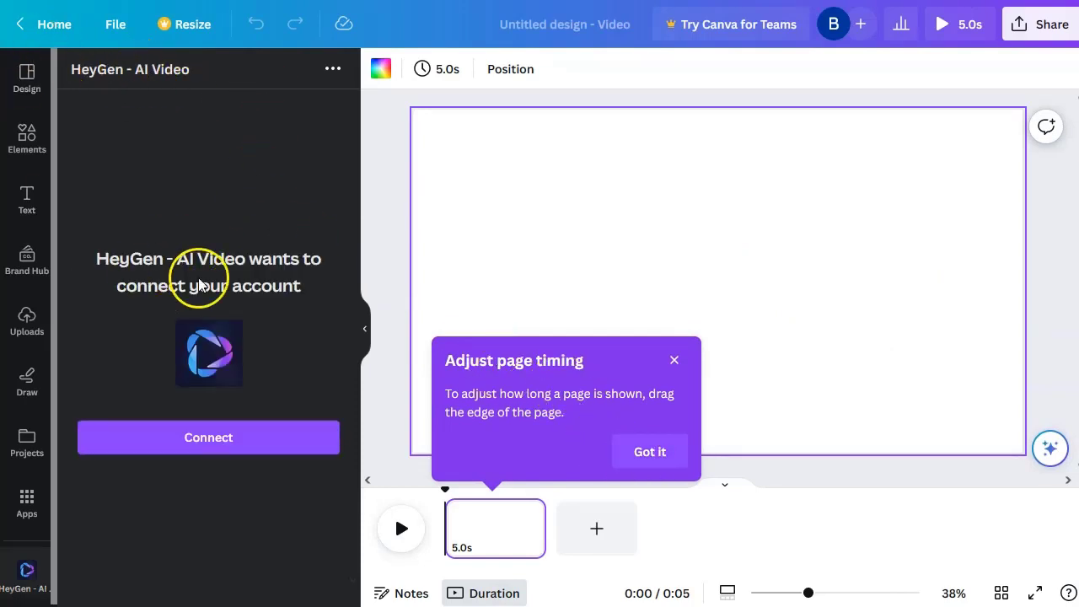
Step: Connect the HeyGen app by signing in with a Google account and confirming the sign-in
left_click(204, 442)
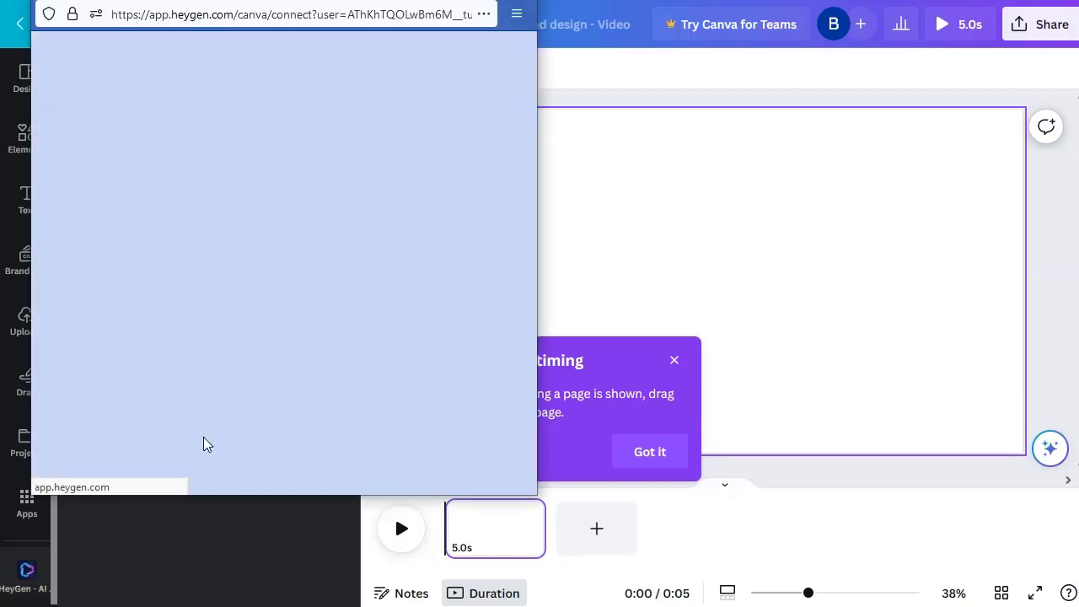
left_click(264, 272)
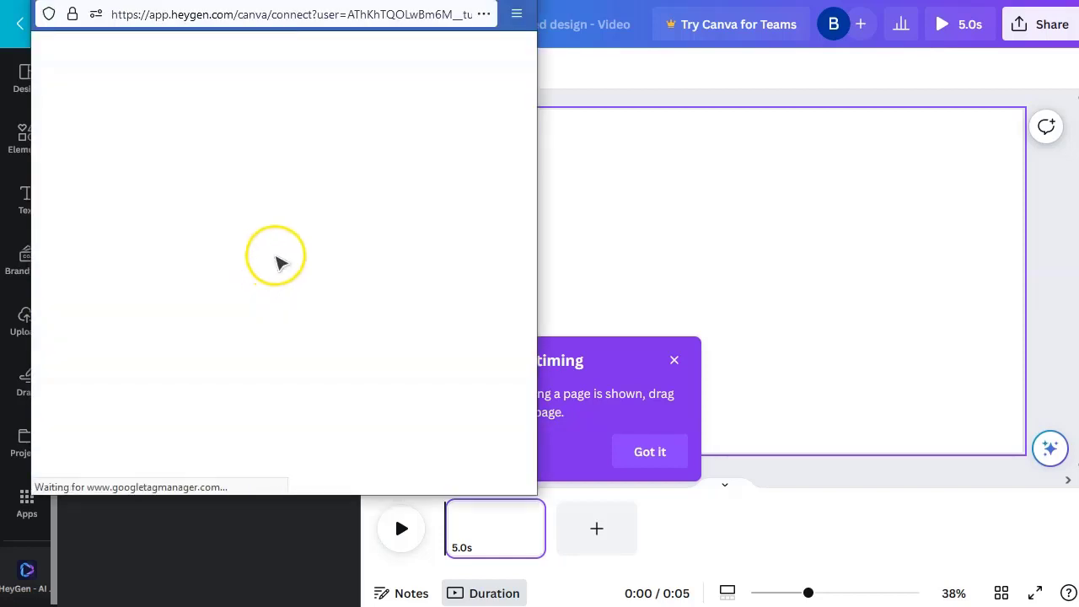
left_click(445, 303)
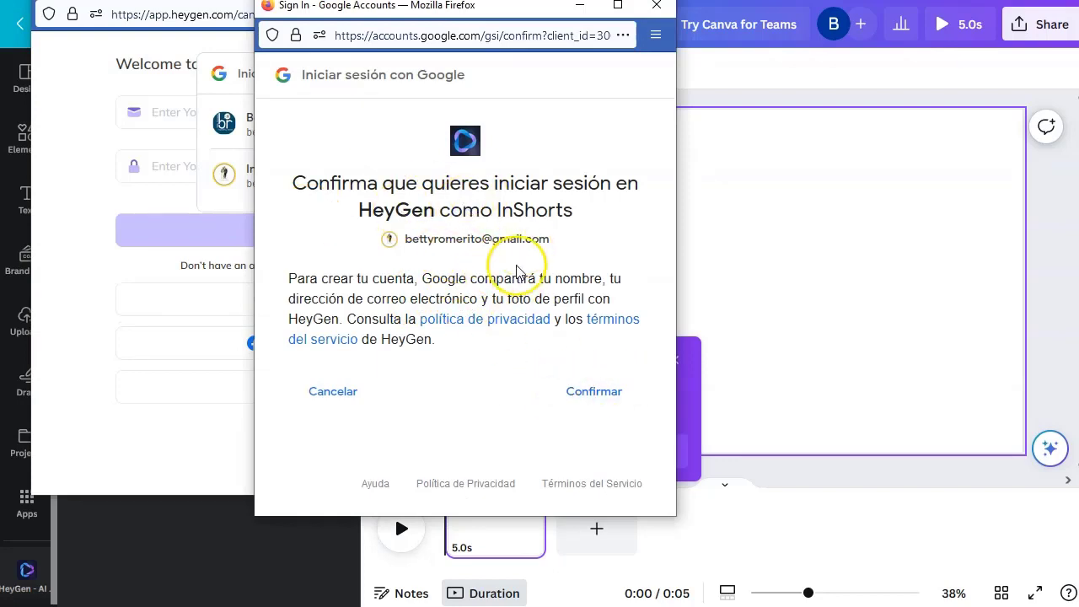
left_click(587, 393)
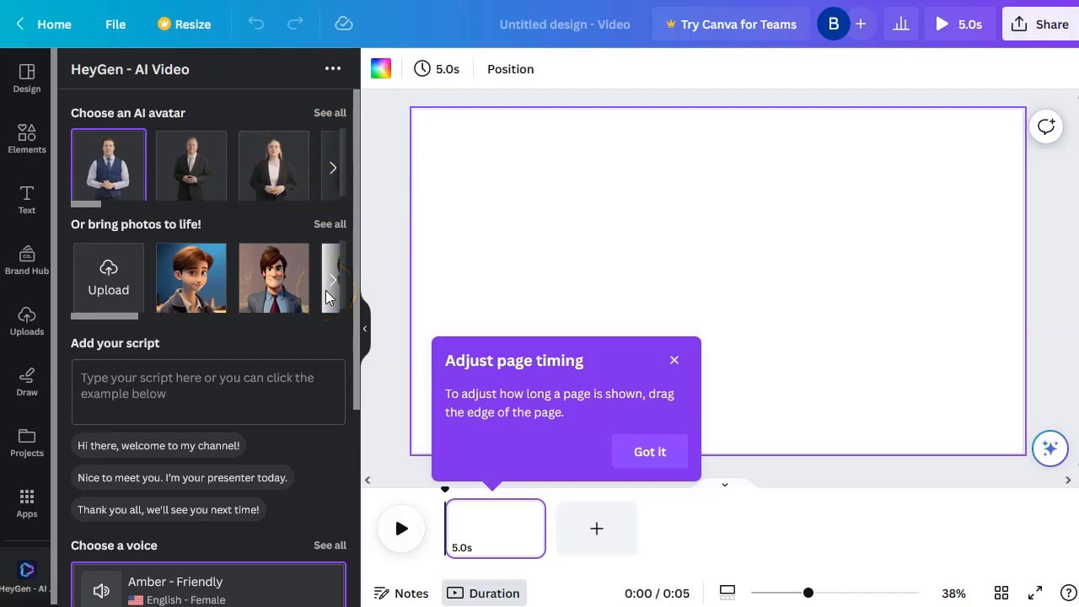
Step: Upload the photo a-happy-pixar-character-young-adult-open-eyes-smiling.png to HeyGen and select it as the avatar
left_click(106, 281)
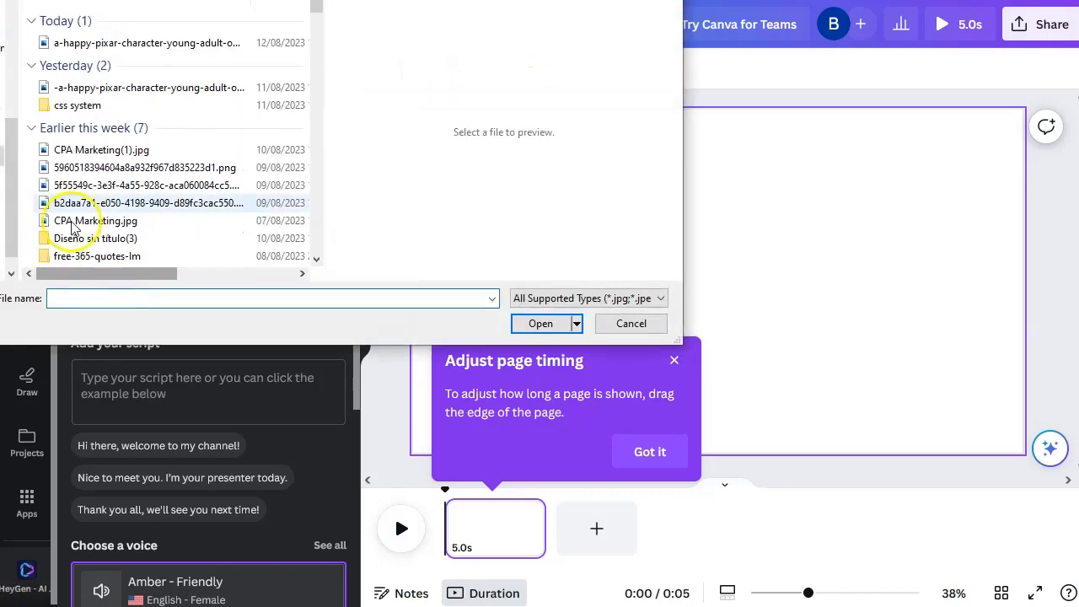
left_click(187, 43)
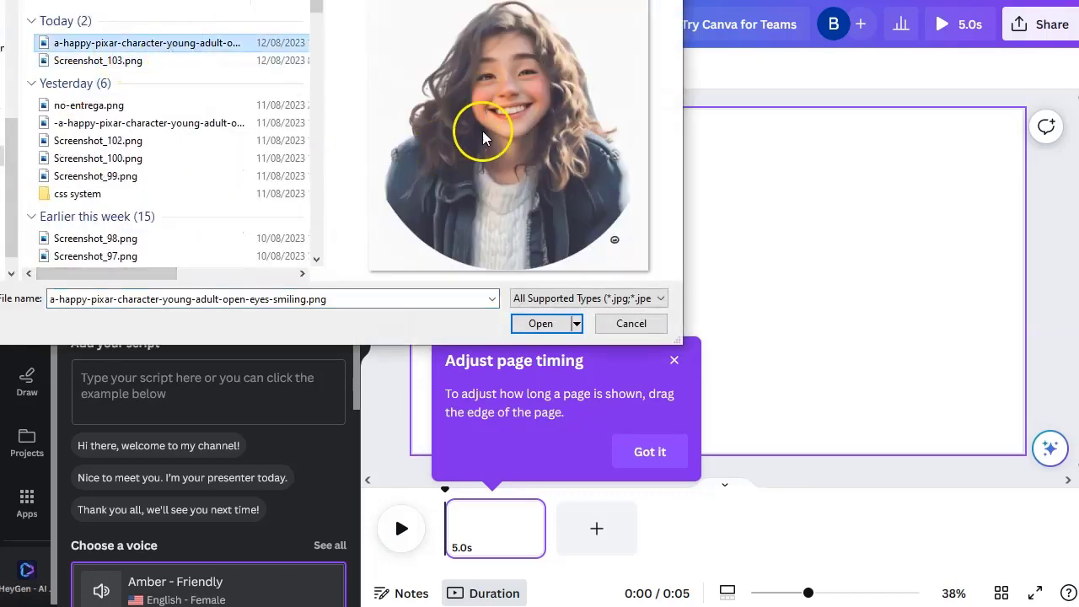
left_click(540, 323)
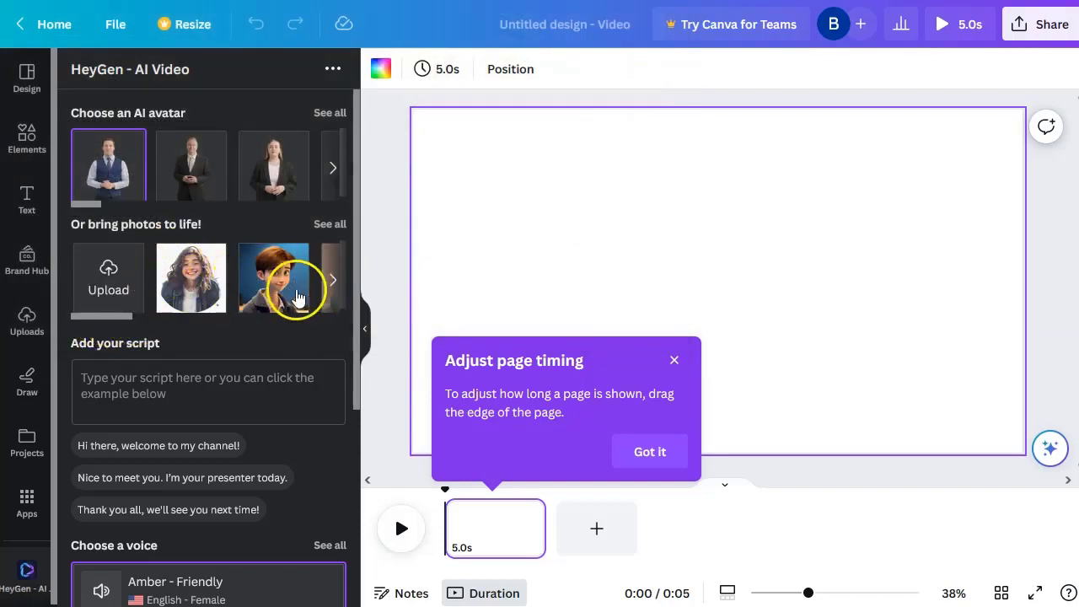
left_click(192, 285)
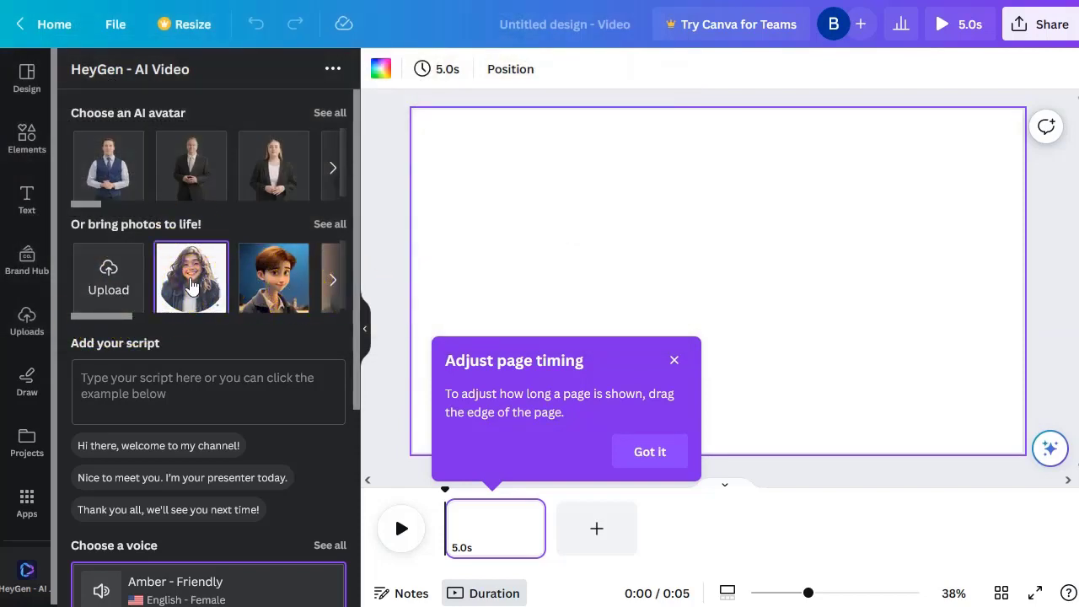
left_click(195, 286)
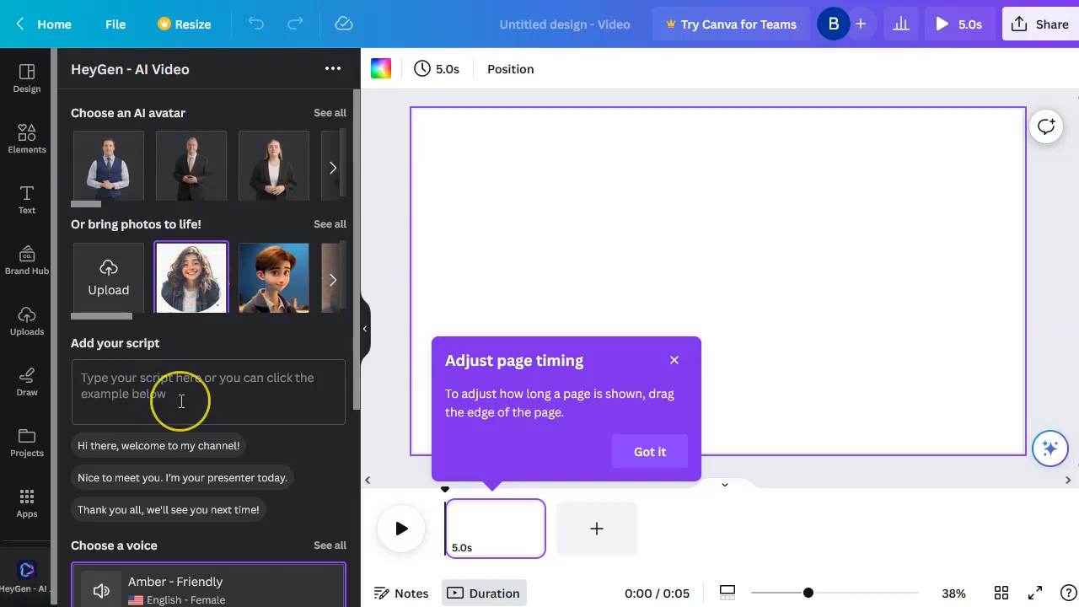
Step: Enter the script "Hola, soy yo de nuevo, y asi de sencillo puedes crear tu avatar con canva, heygen y playground." with "¡Gratis!" on a new line
type("Hola, soy yo de nuevo, y asi de")
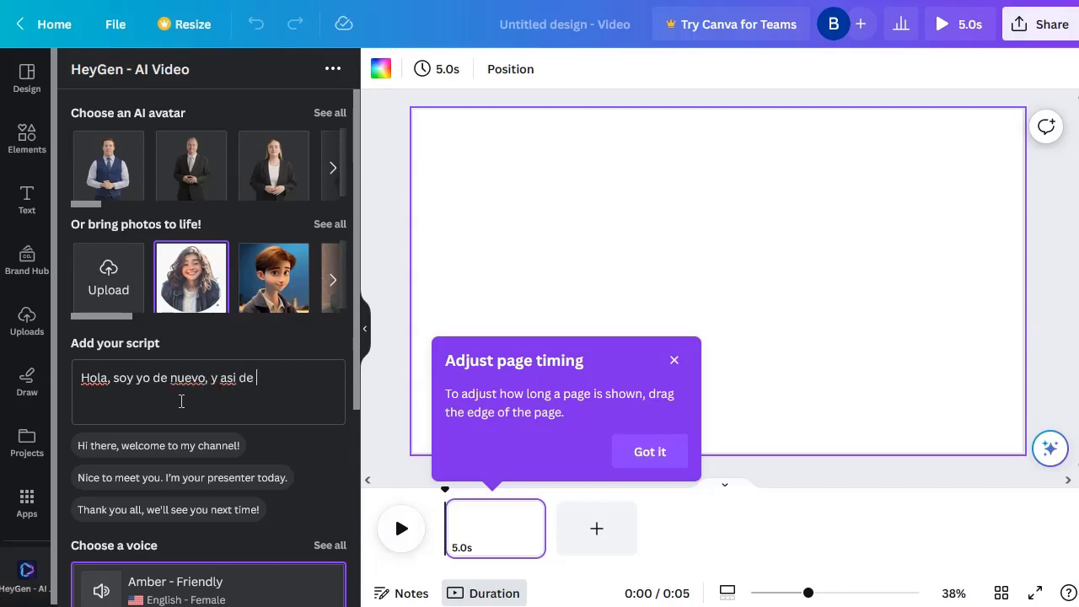
type("sencillo puedes crear tu ava")
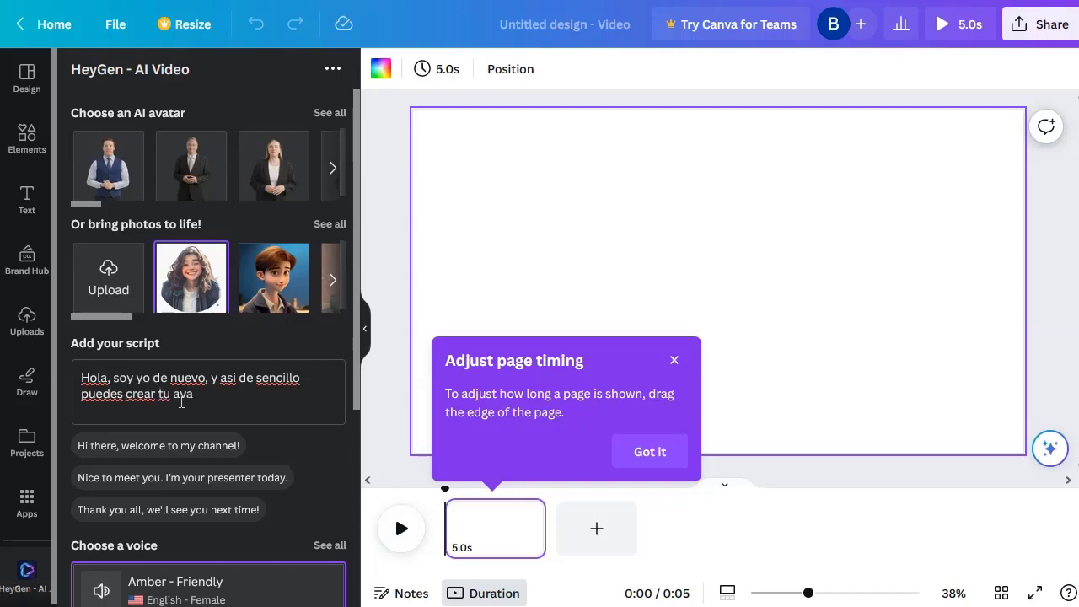
type("tar con canva, heygen y playground. ¡Gratis!")
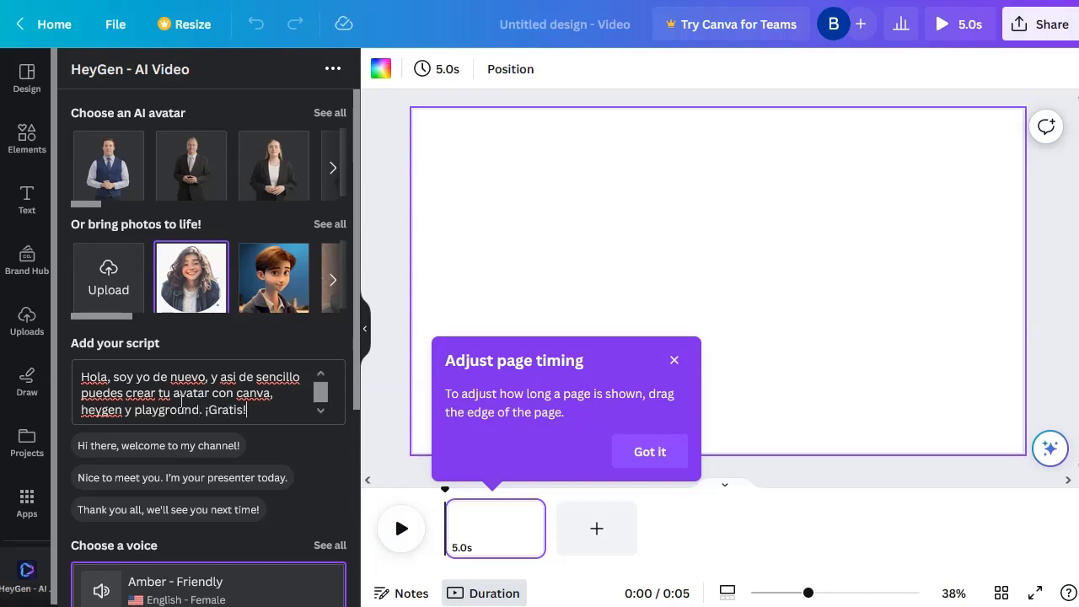
left_click(205, 409)
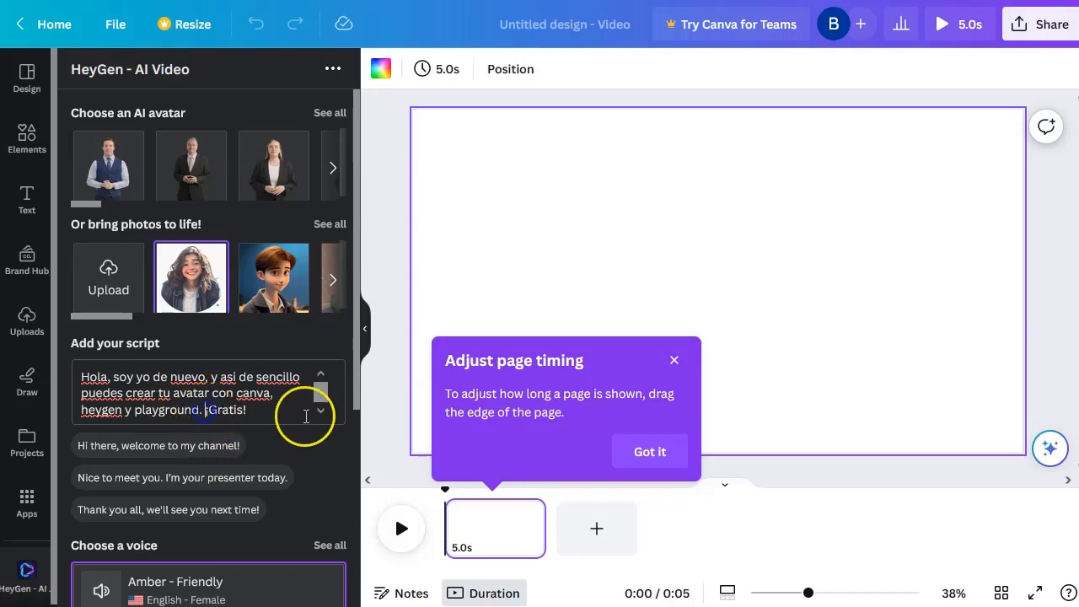
key("Return")
Step: Open the full list of avatar voices and filter it by the Spanish language
scroll(184, 417, "down", 3)
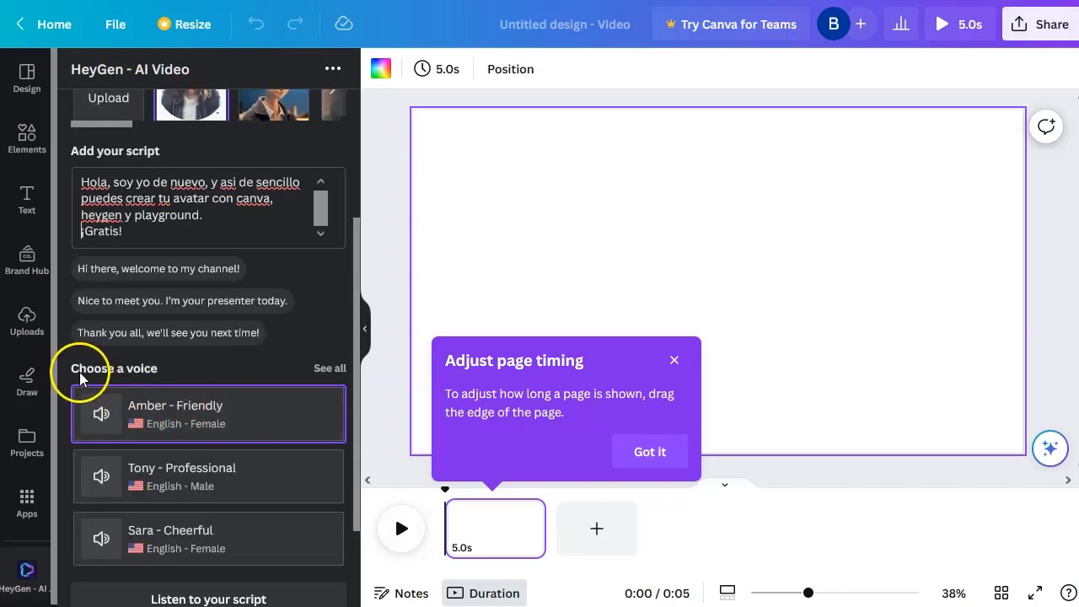
scroll(193, 373, "down", 2)
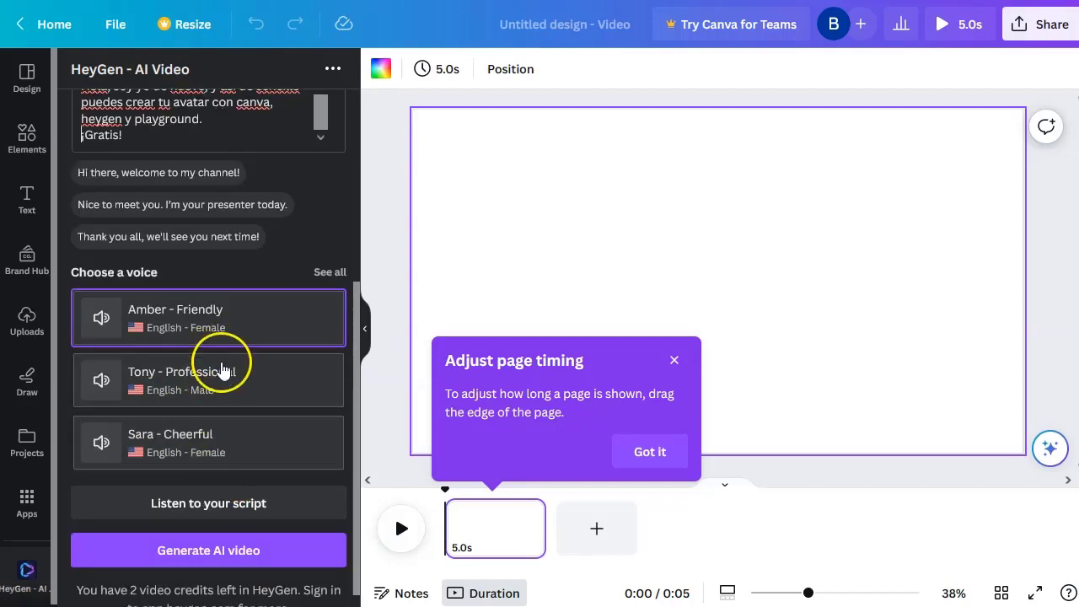
left_click(328, 272)
left_click(129, 194)
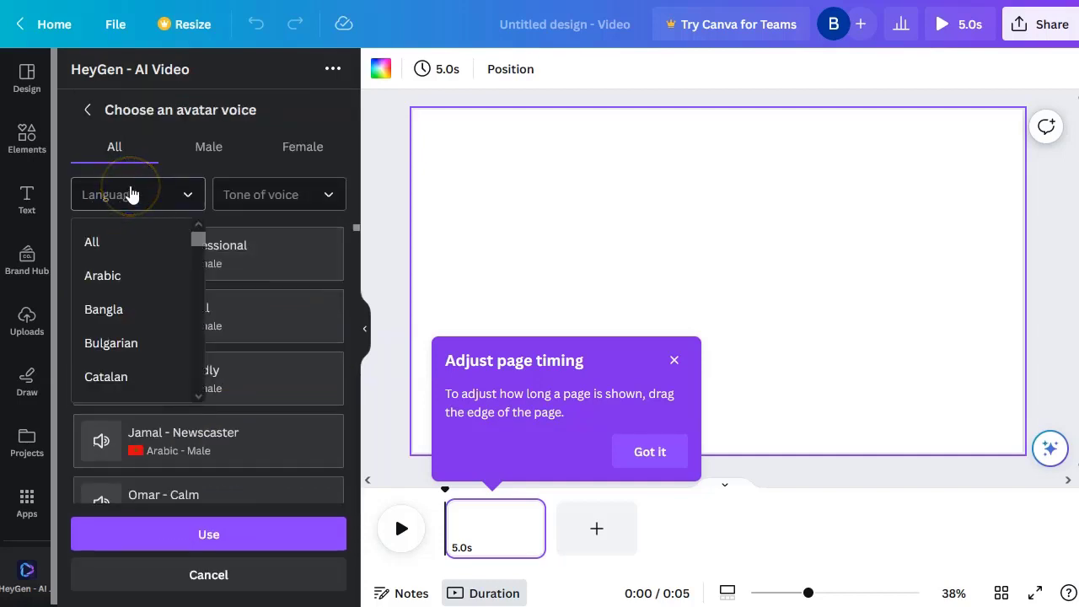
scroll(139, 321, "down", 10)
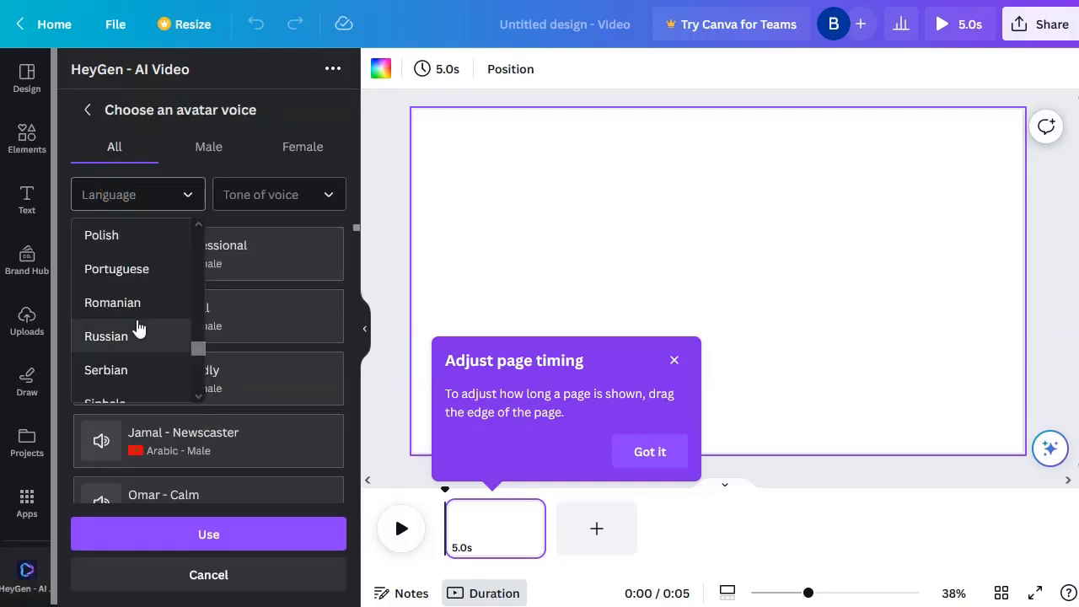
left_click(134, 374)
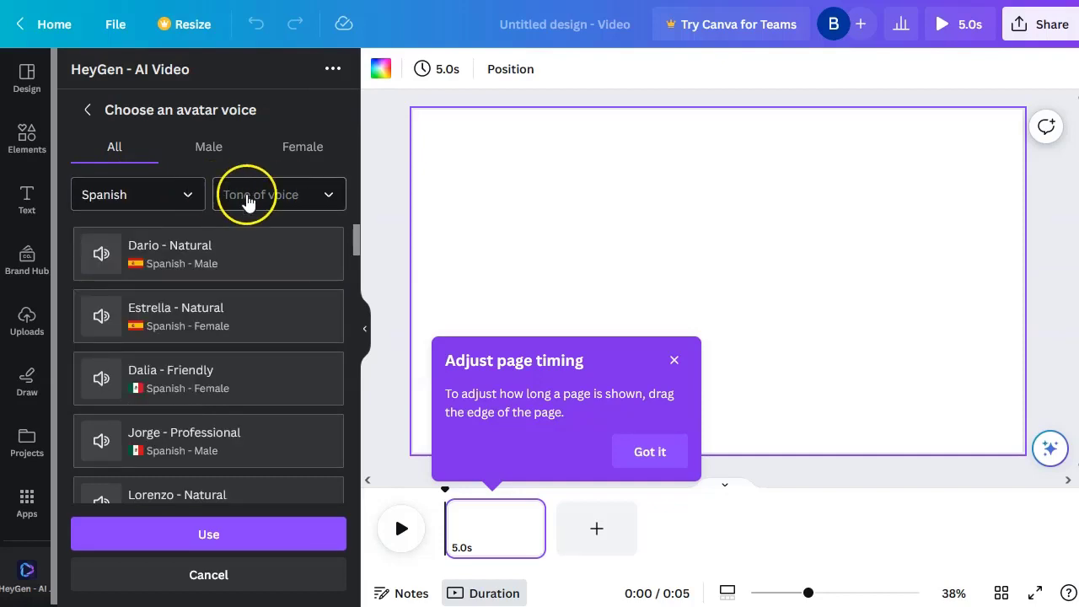
Step: Narrow the Spanish voices down to the Friendly tone of voice
left_click(314, 196)
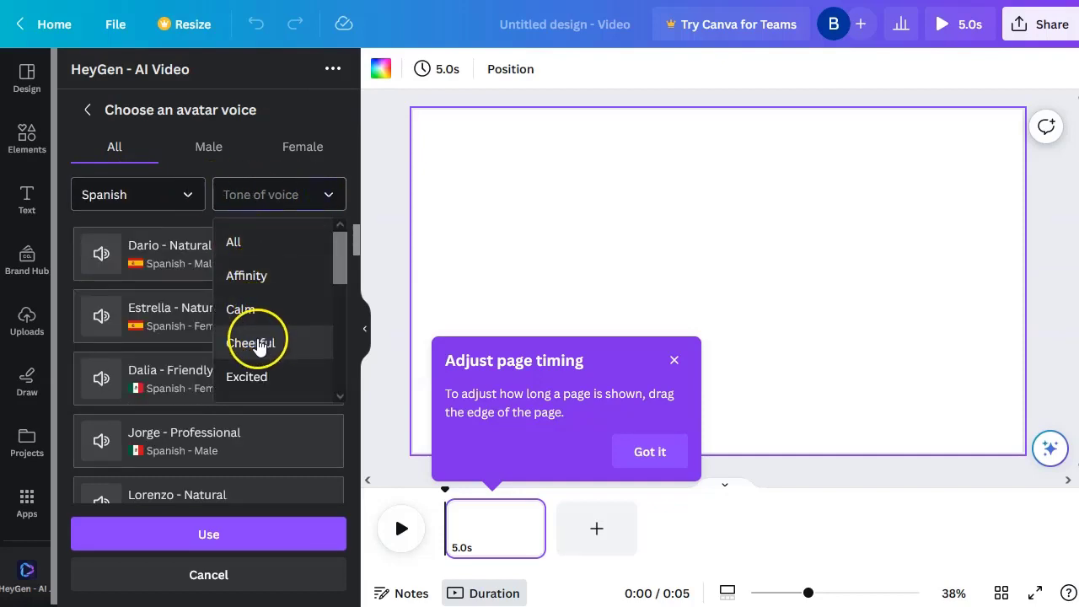
left_click_drag(341, 263, 342, 304)
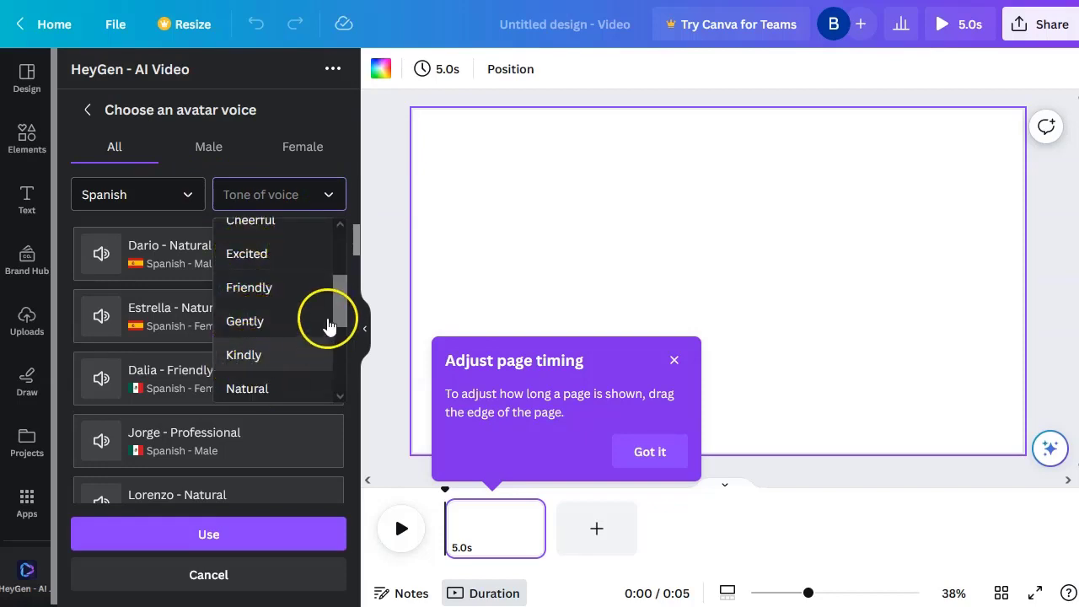
mouse_move(344, 304)
left_mouse_down()
mouse_move(337, 361)
mouse_move(345, 313)
left_mouse_up()
left_click(279, 291)
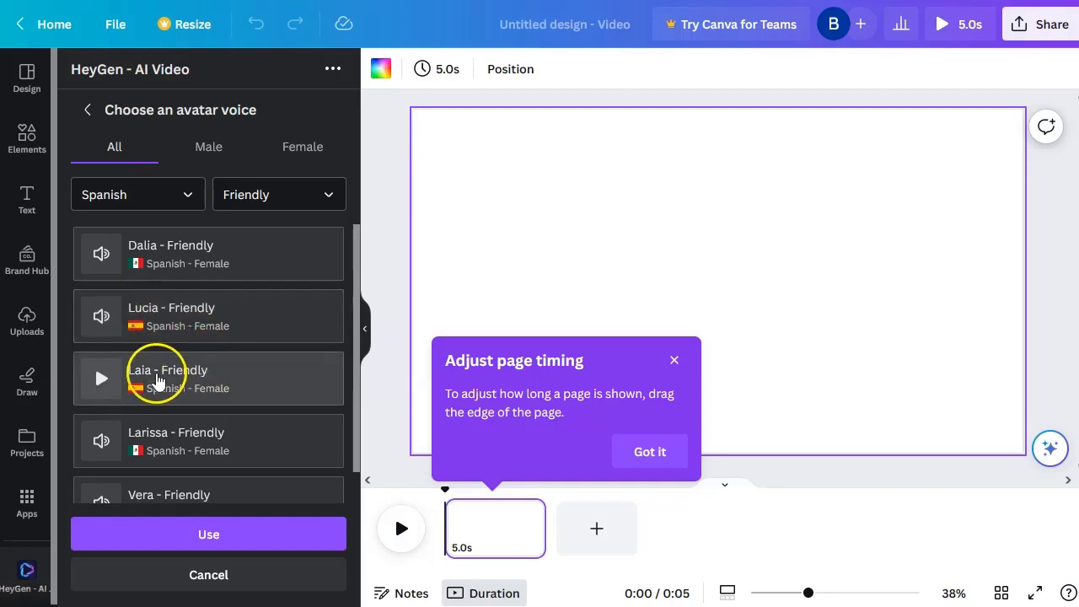
Step: Look through the friendly Spanish voices and select the female voice Lucia - Friendly from Spain
scroll(201, 426, "down", 1)
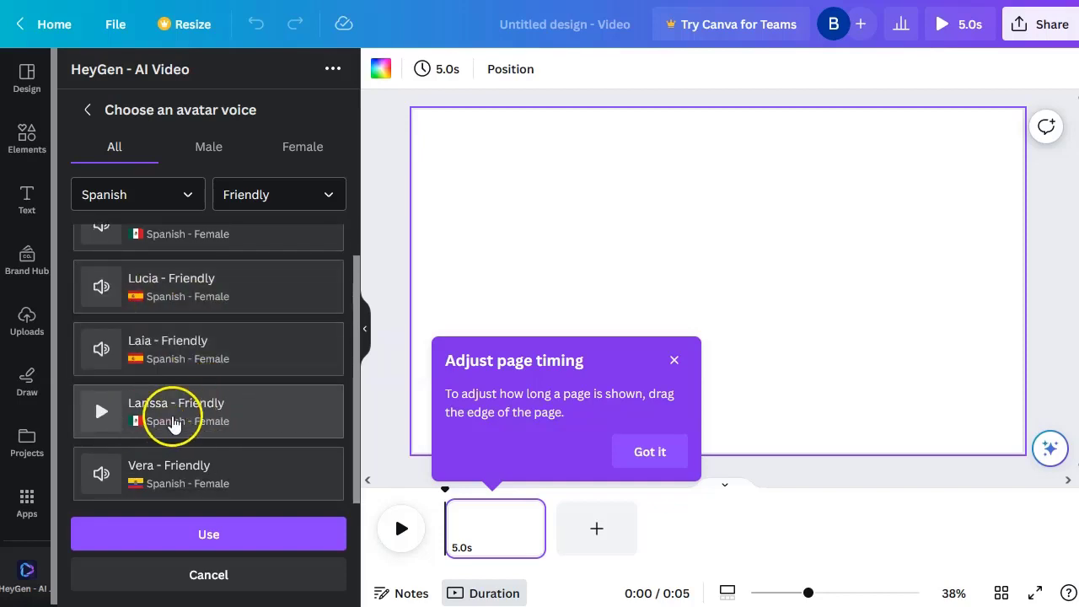
scroll(200, 405, "up", 1)
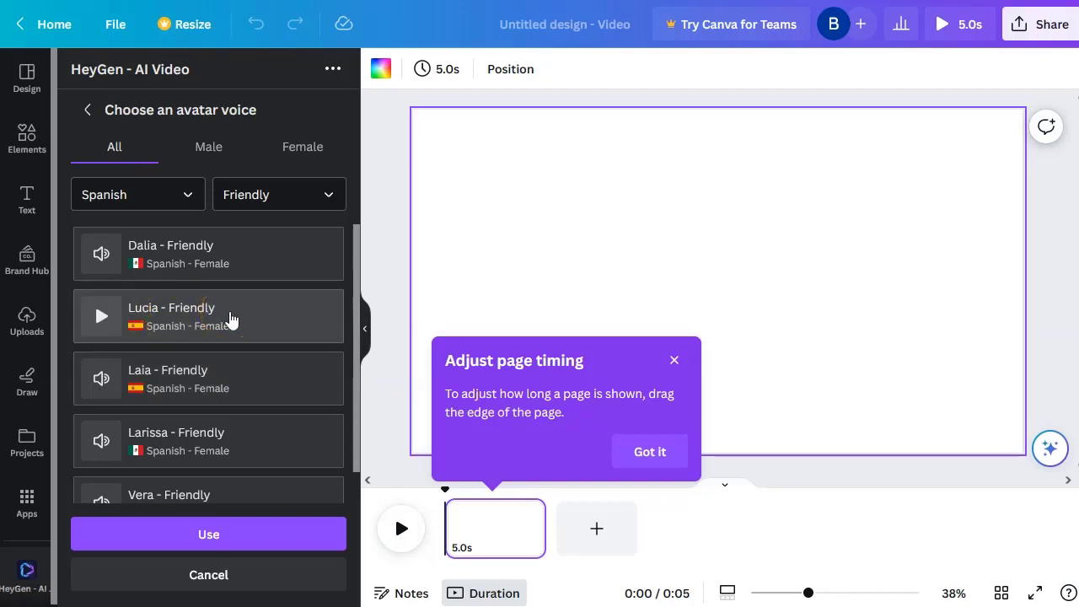
left_click(268, 380)
left_click(235, 327)
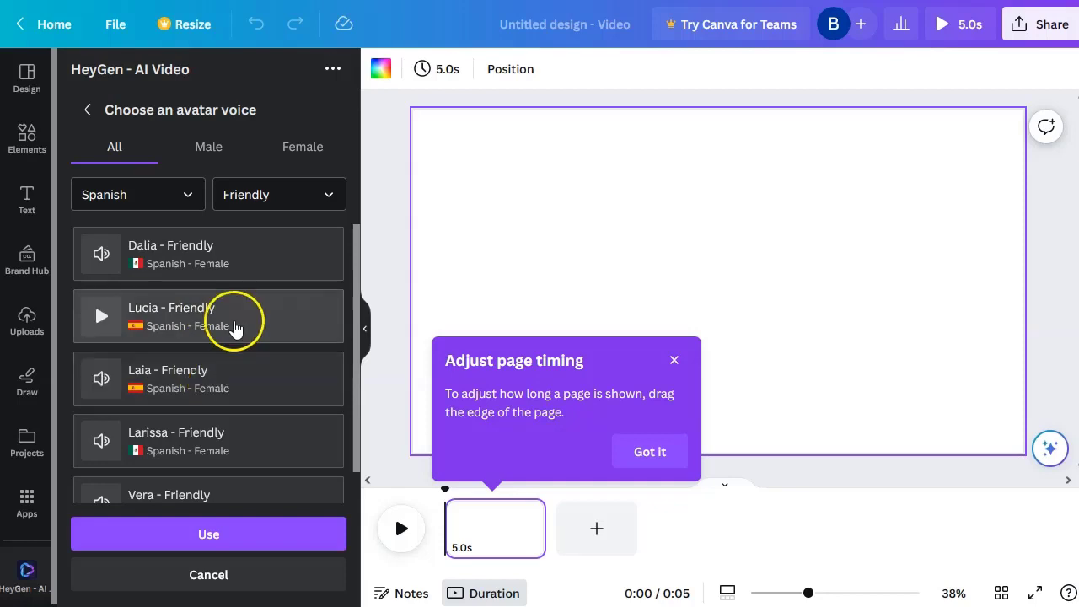
left_click(264, 321)
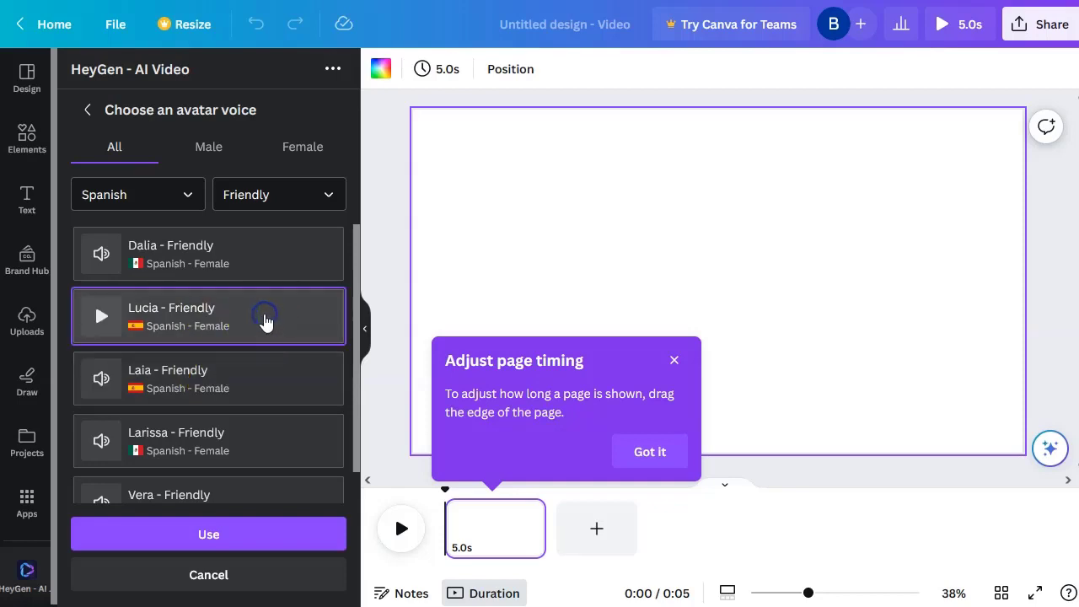
Step: Confirm Lucia - Friendly as the avatar's voice and generate the AI video from the uploaded character photo
scroll(241, 457, "down", 1)
left_click(216, 534)
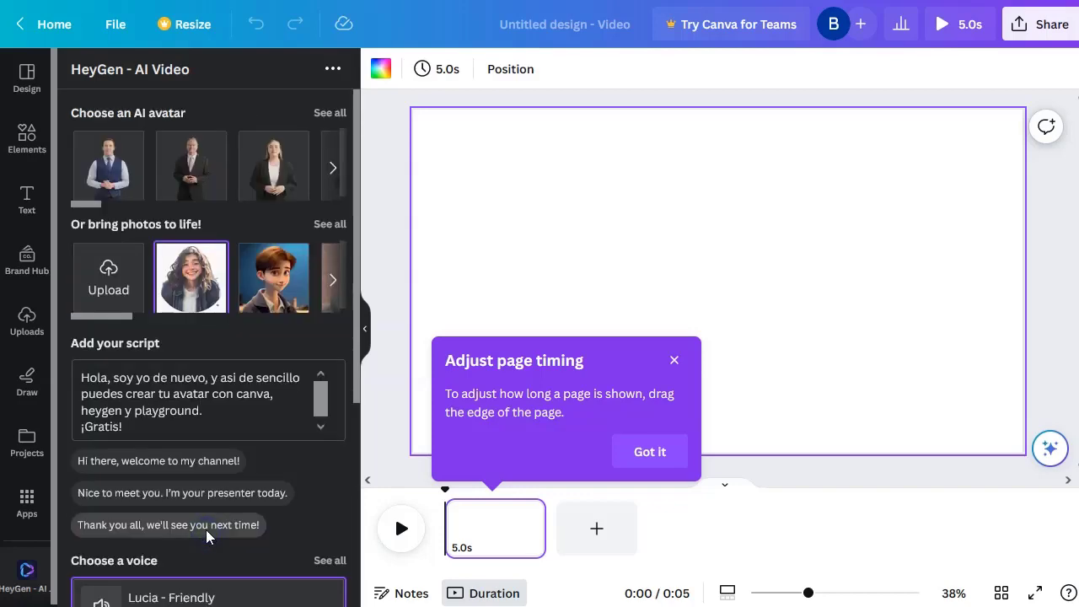
left_click(191, 278)
scroll(219, 337, "down", 4)
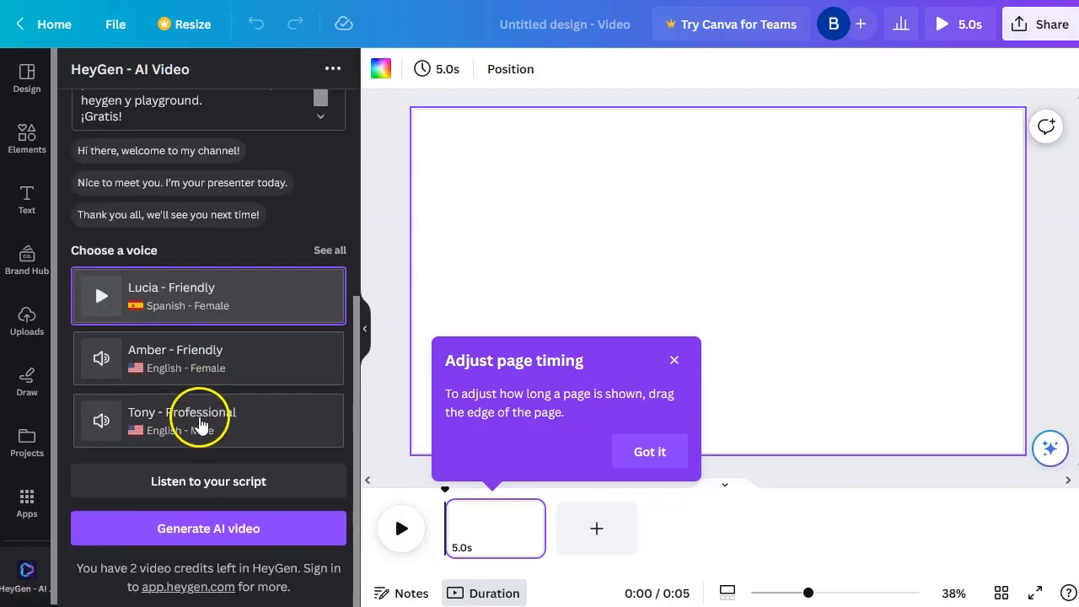
left_click(163, 536)
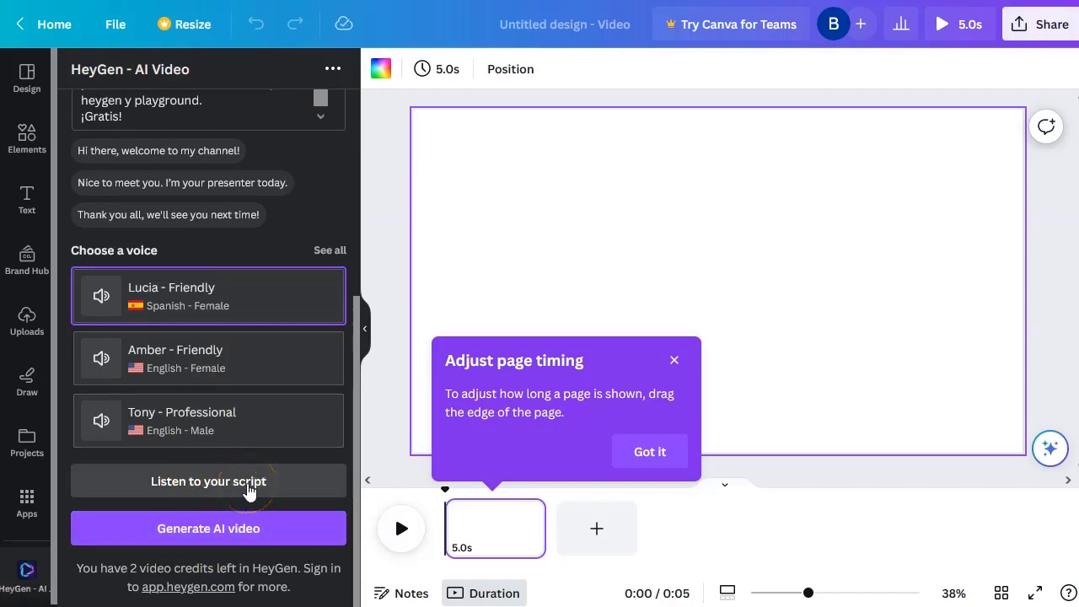
left_click(187, 531)
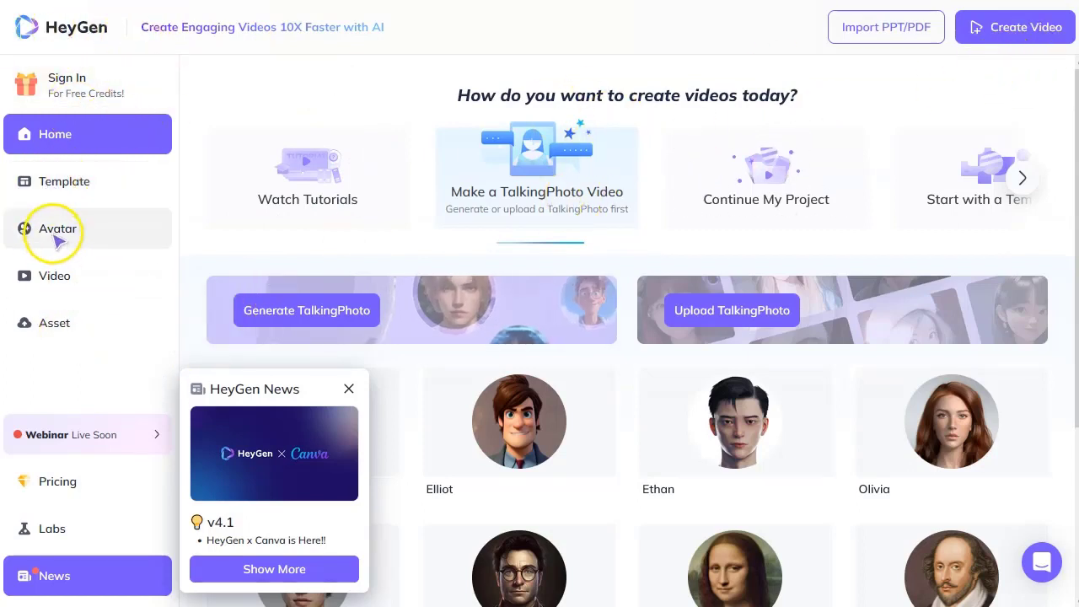
Step: Switch to the HeyGen website, close the news pop-up, and look over the TalkingPhoto avatars and new-video formats
scroll(354, 374, "down", 2)
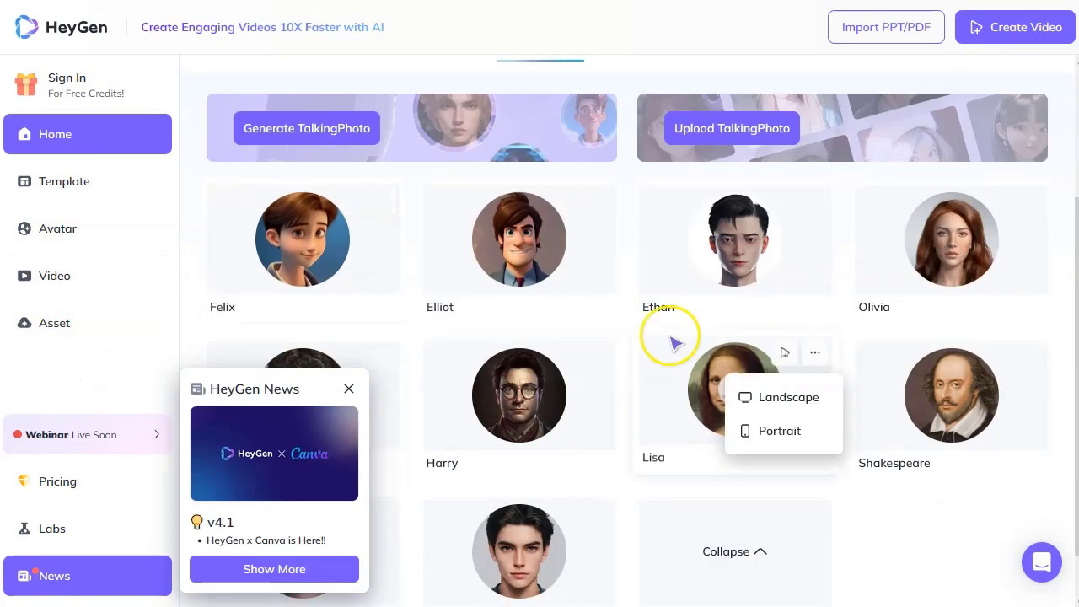
scroll(641, 341, "down", 1)
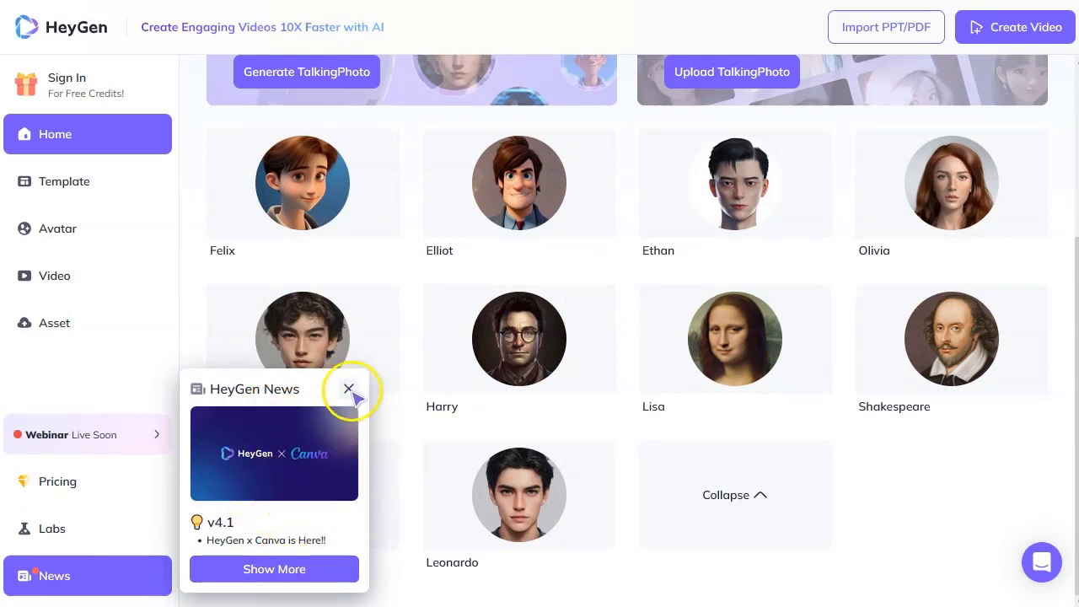
left_click(350, 390)
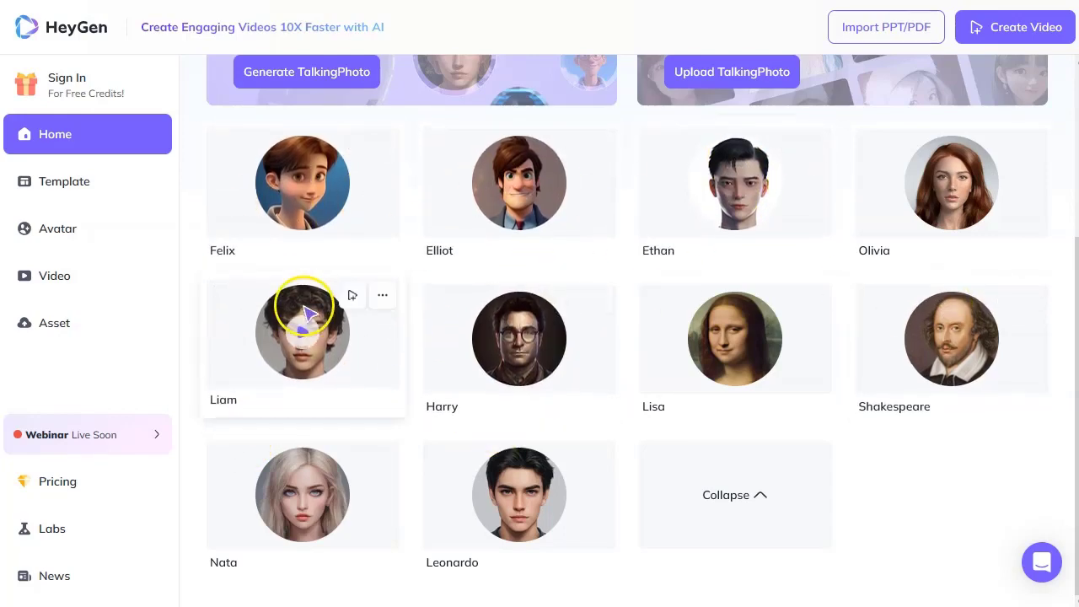
scroll(337, 338, "up", 3)
mouse_move(341, 329)
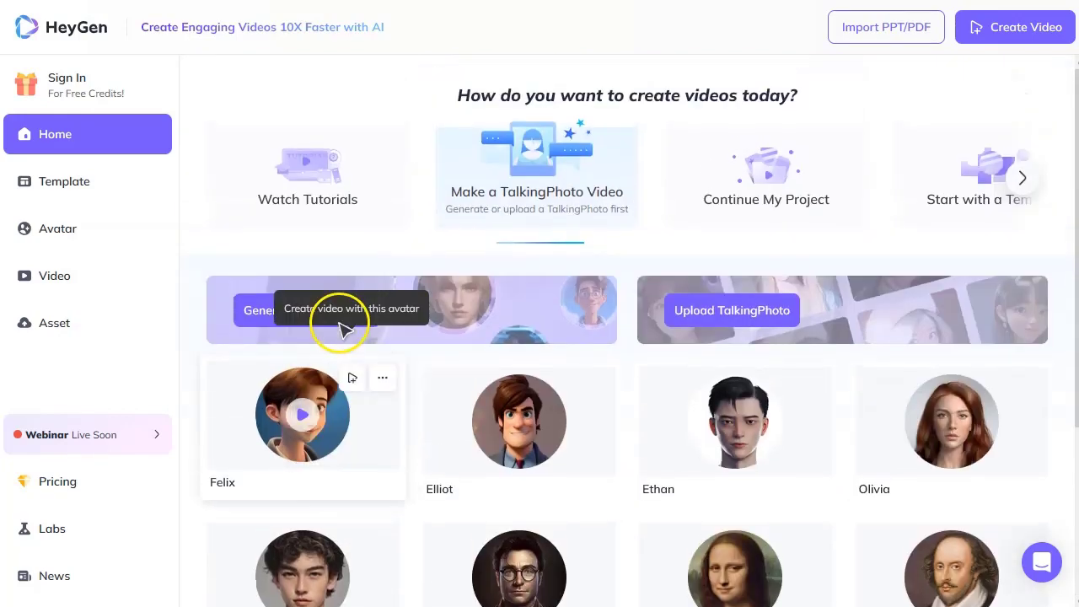
mouse_move(1006, 24)
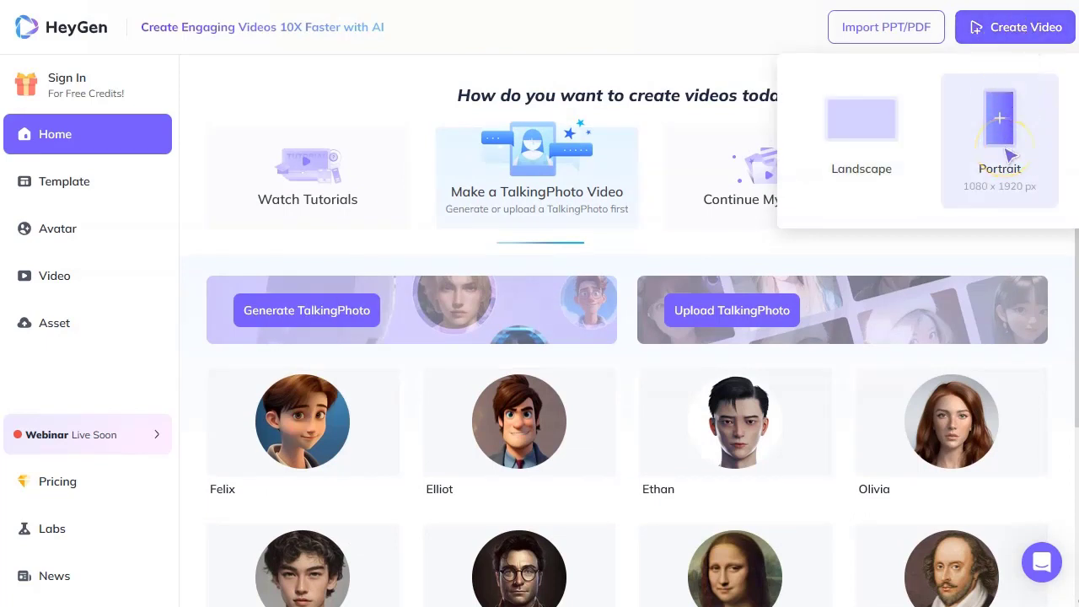
Step: Open HeyGen's pricing and compare the credits and video durations of the Free and Creator plans
left_click(58, 487)
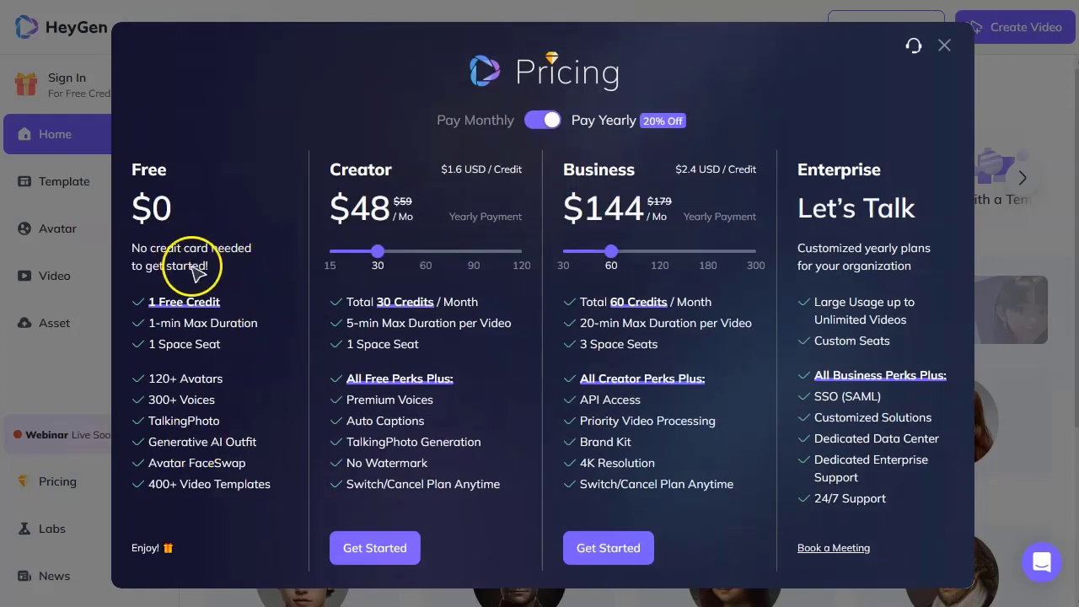
mouse_move(180, 311)
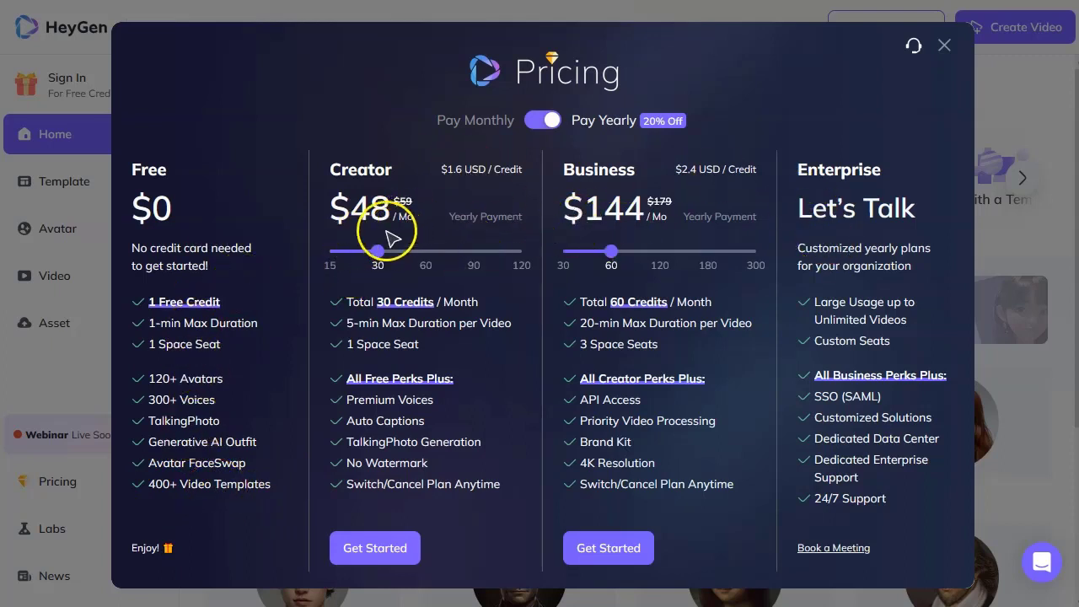
mouse_move(413, 312)
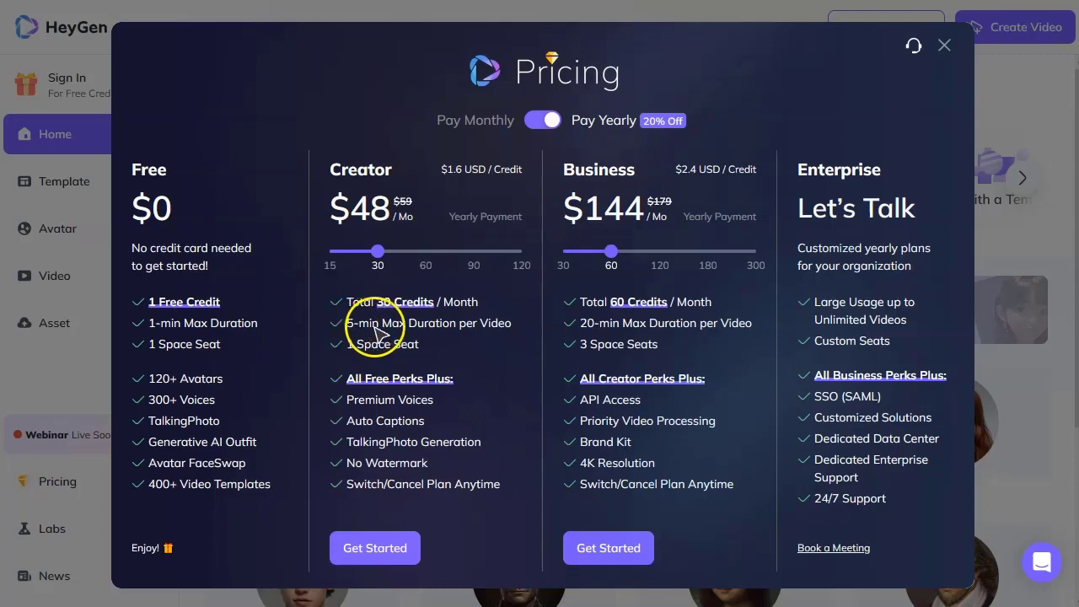
left_click(208, 305)
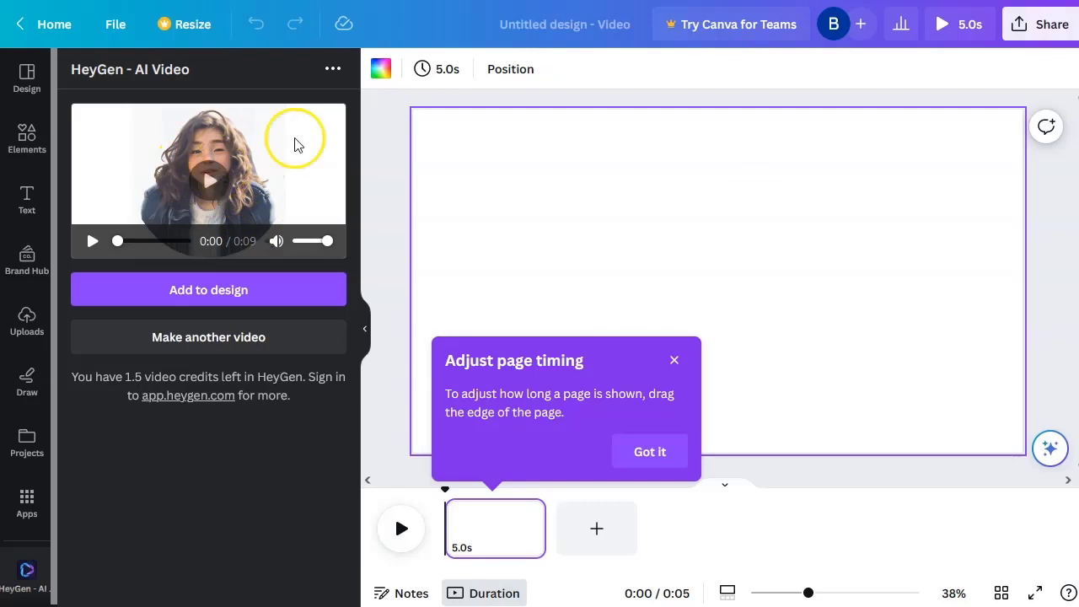
Step: Switch back to Canva, add the generated avatar video to the design and enlarge it to fill the whole page
left_click(210, 289)
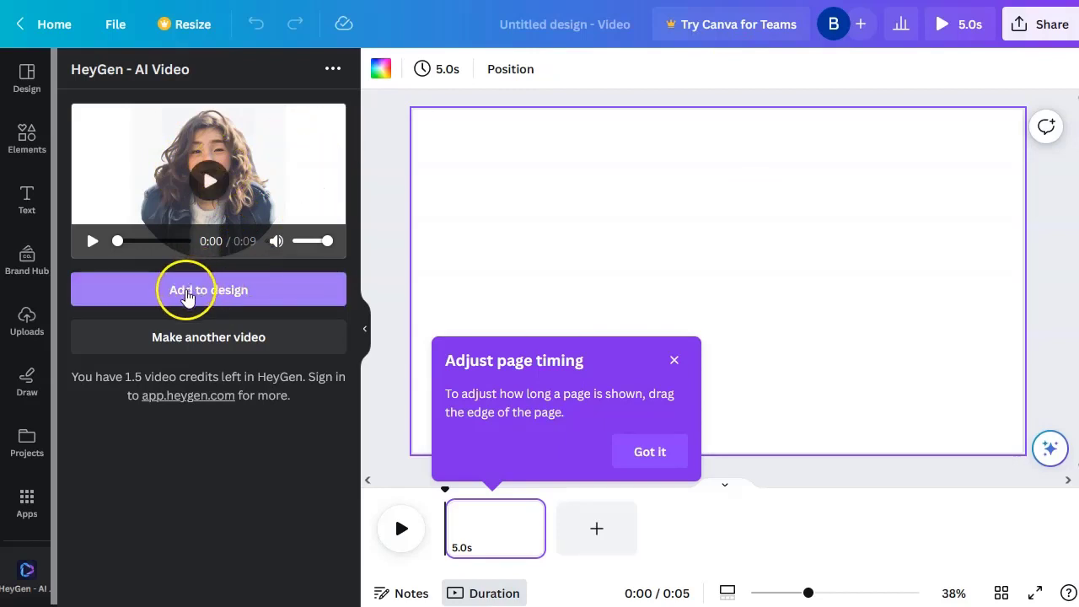
left_click(672, 451)
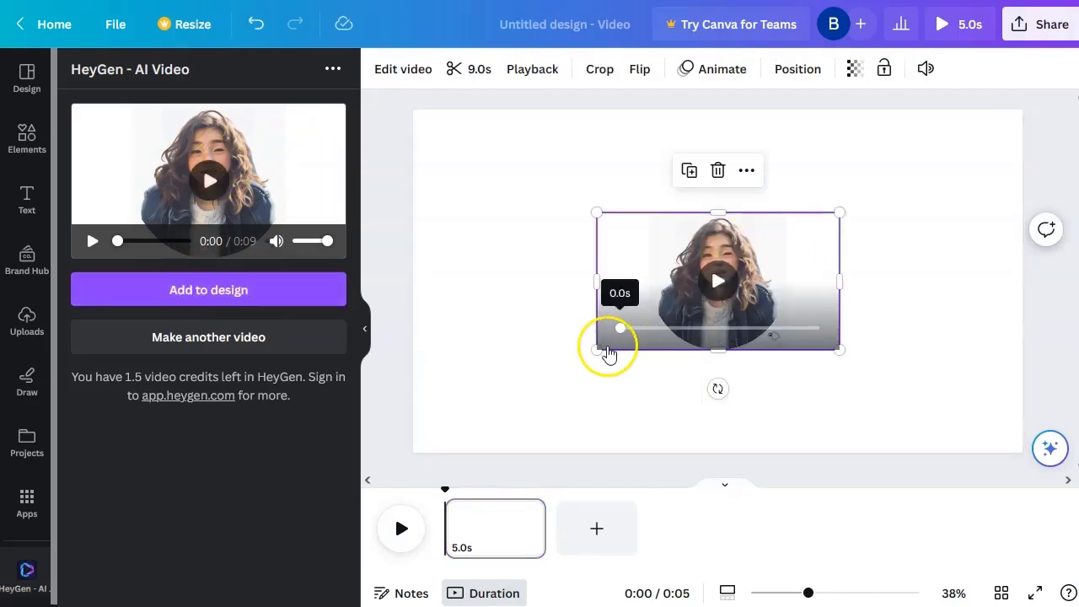
left_click_drag(597, 212, 396, 147)
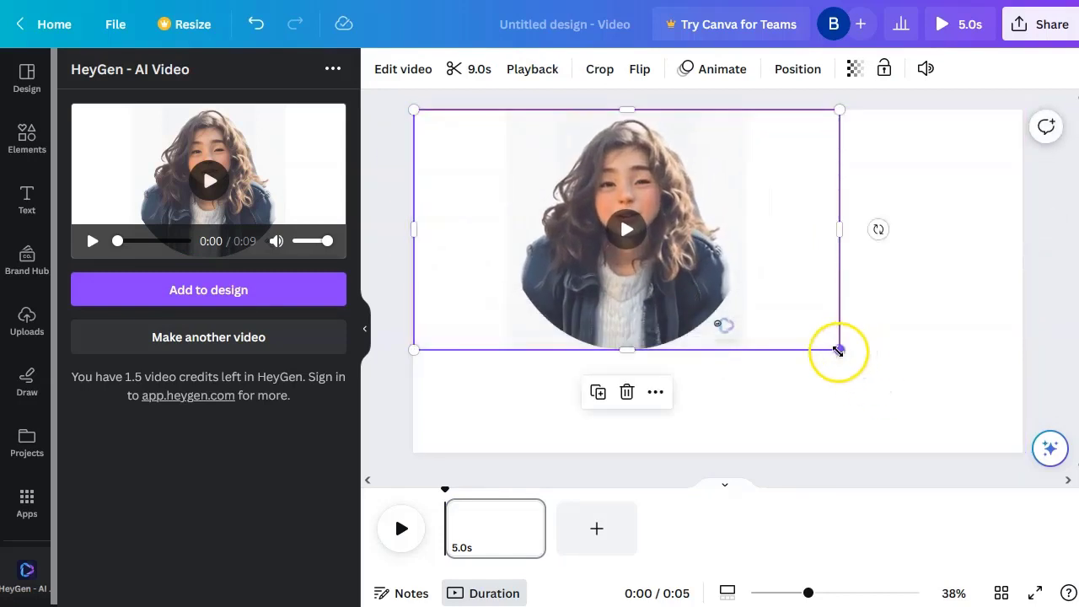
left_click_drag(839, 350, 1019, 452)
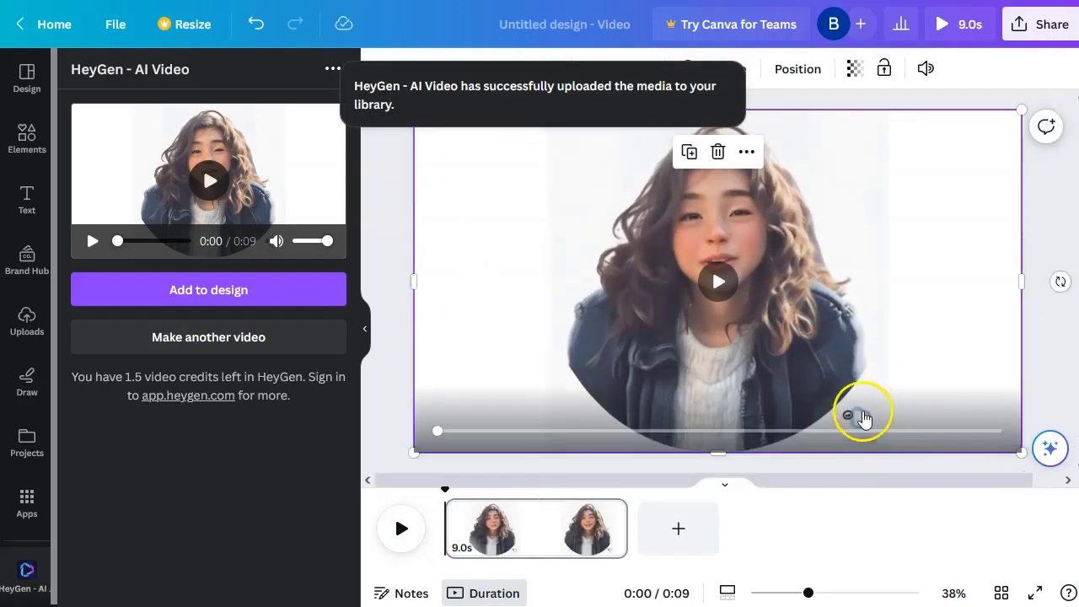
left_click(375, 205)
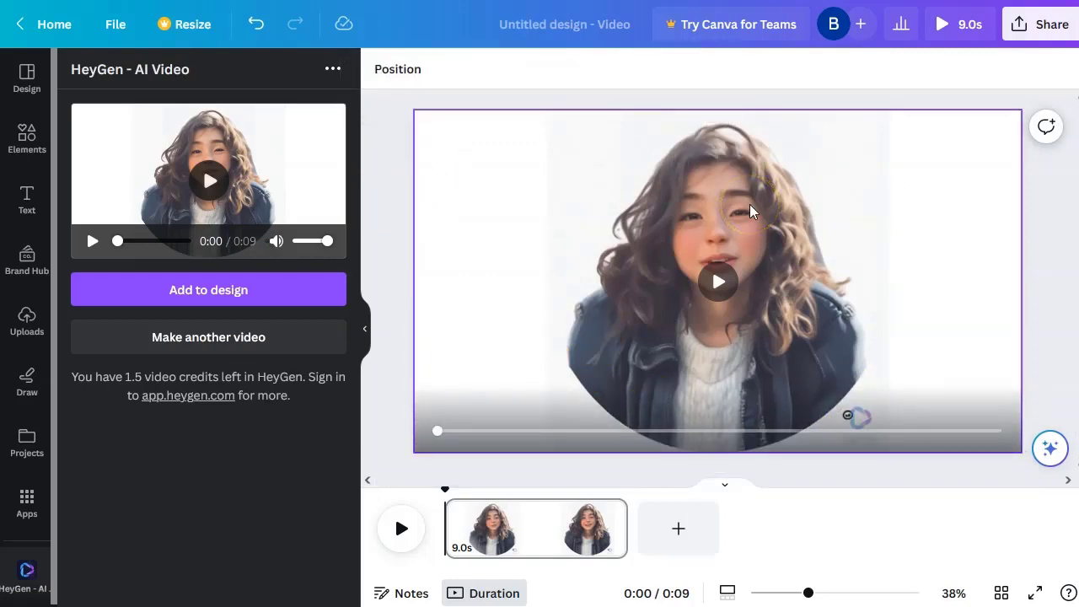
Step: Crop the blank areas on both sides of the avatar video, leaving it about 1,083 wide by 1,080 high
left_click(506, 155)
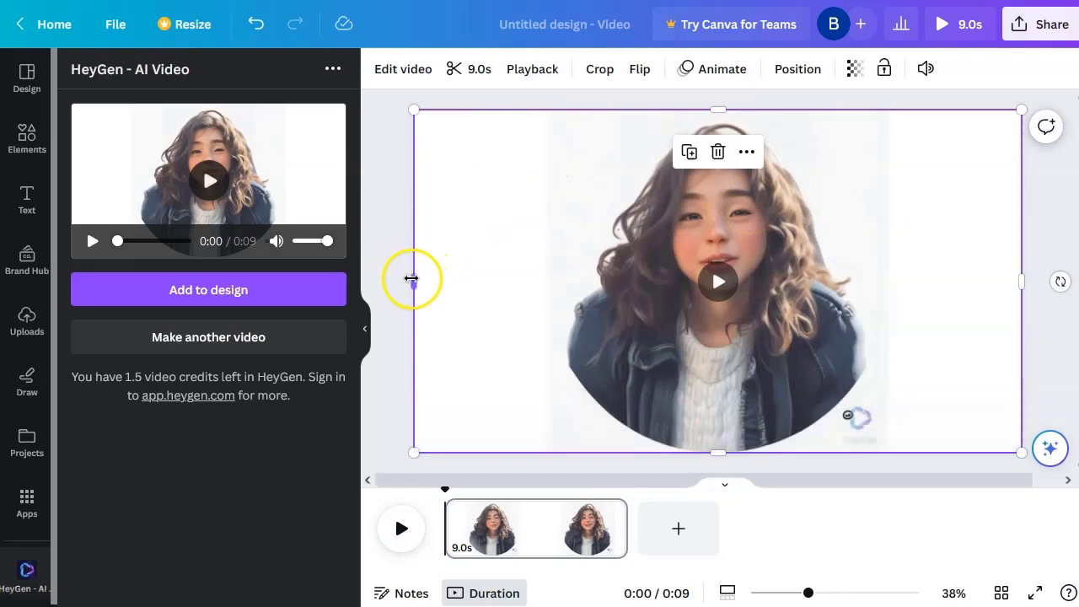
left_click_drag(412, 278, 546, 293)
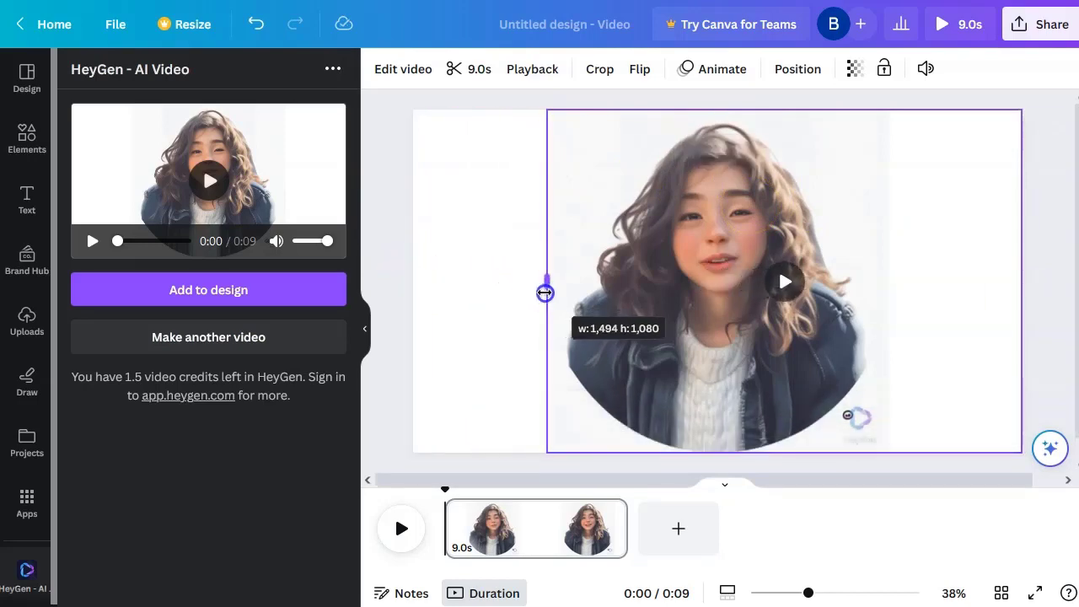
left_click_drag(1023, 282, 894, 288)
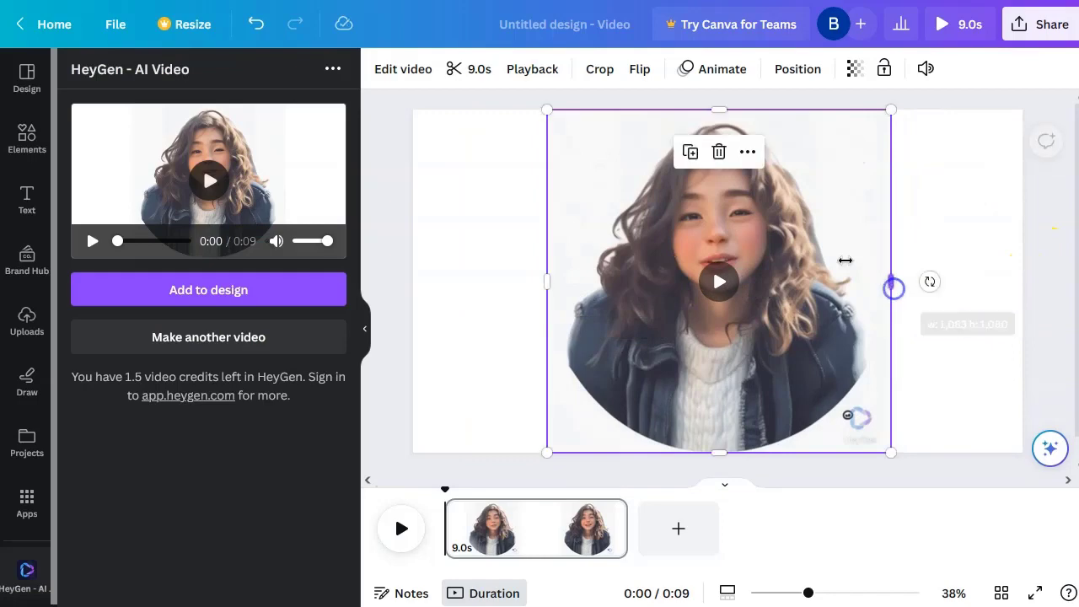
Step: Change the page's background colour to the light grey #F4F4F4 to blend with the avatar video
left_click(458, 182)
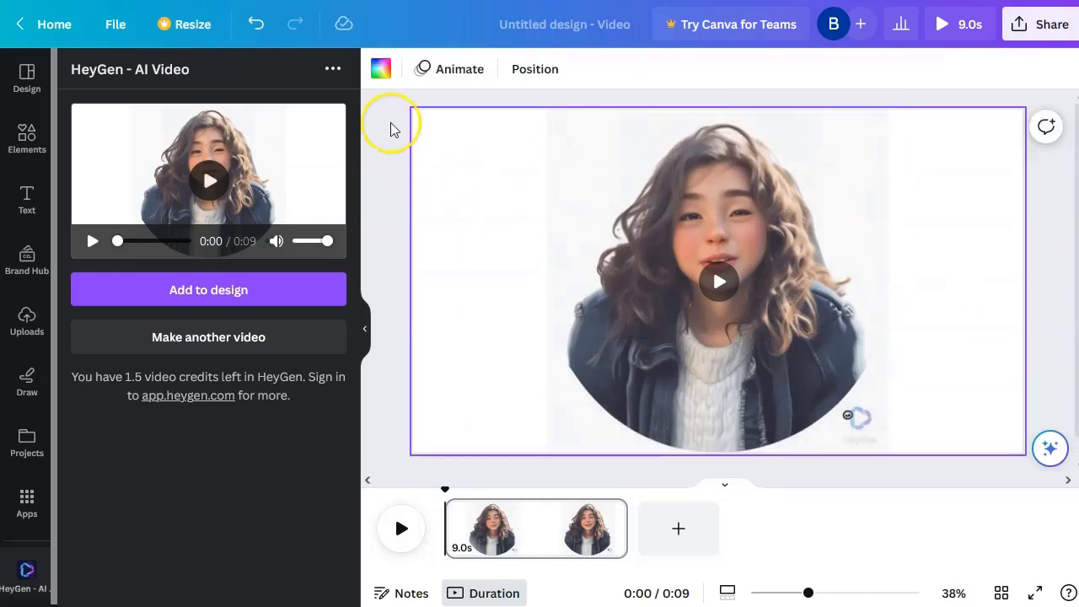
left_click(380, 68)
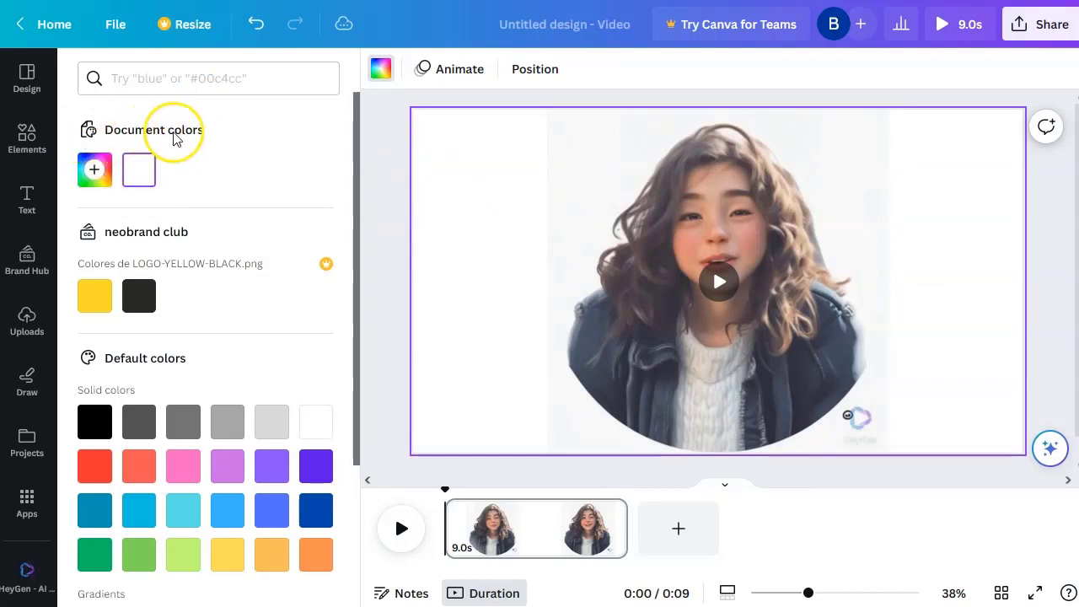
left_click(140, 173)
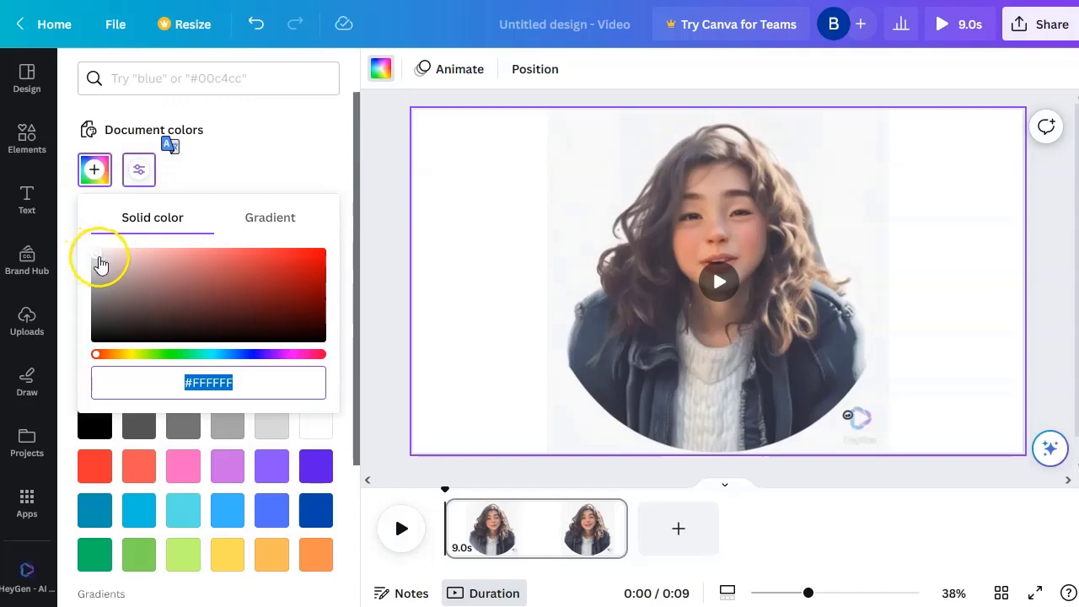
left_click_drag(99, 264, 87, 250)
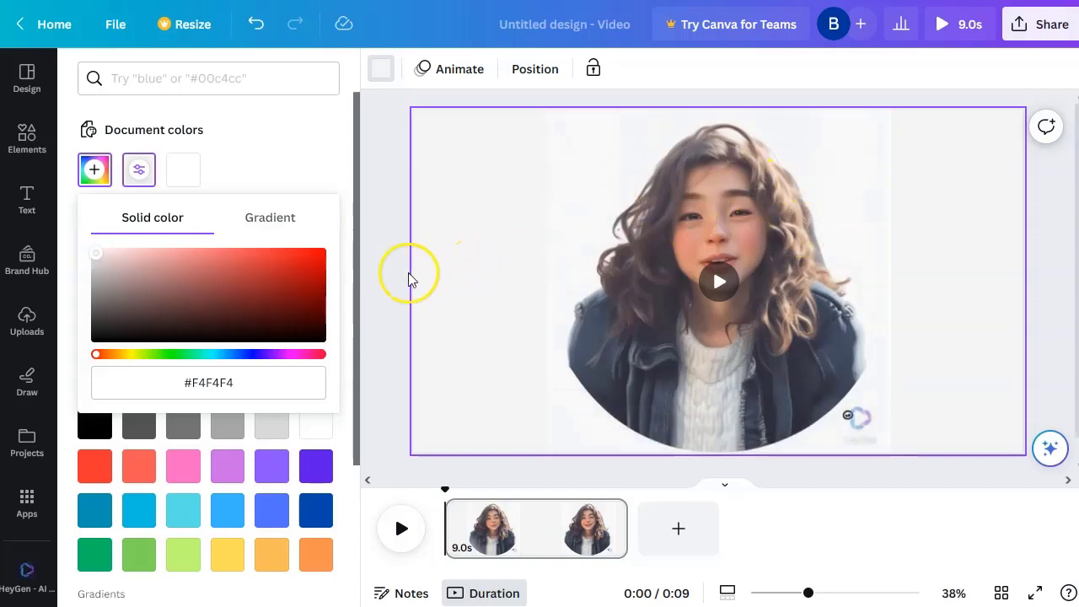
Step: Crop the avatar video's right edge slightly further inward and deselect the clip
left_click(771, 233)
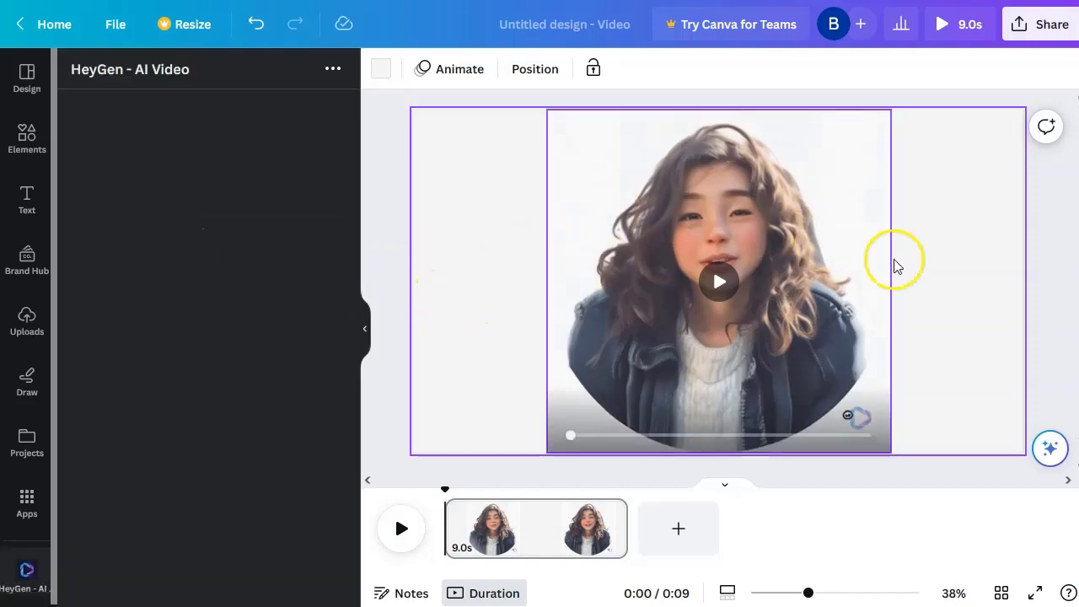
left_click(862, 249)
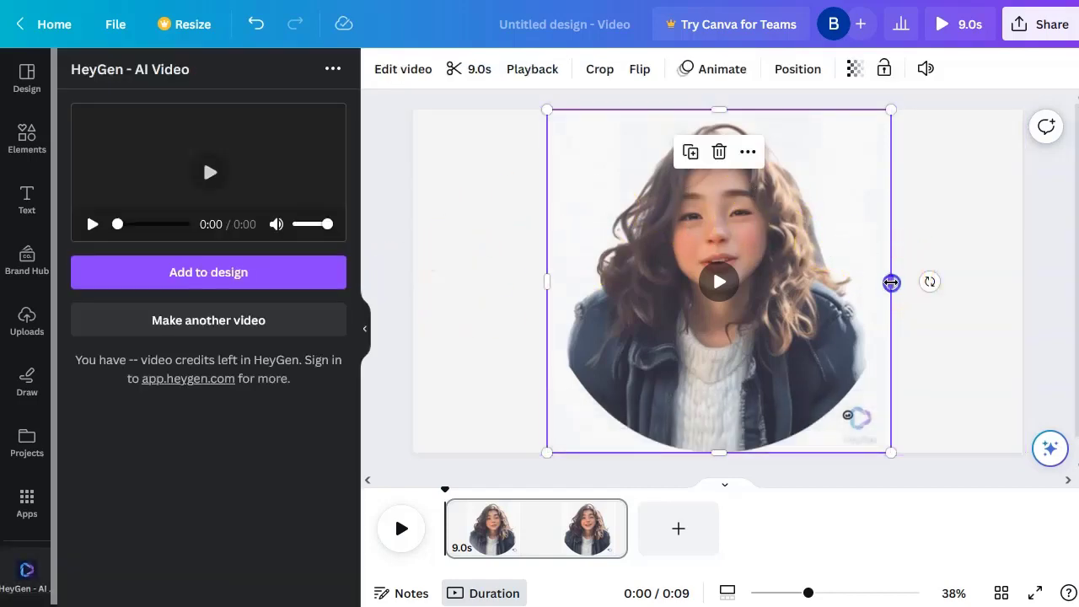
left_click(892, 283)
left_click(453, 289)
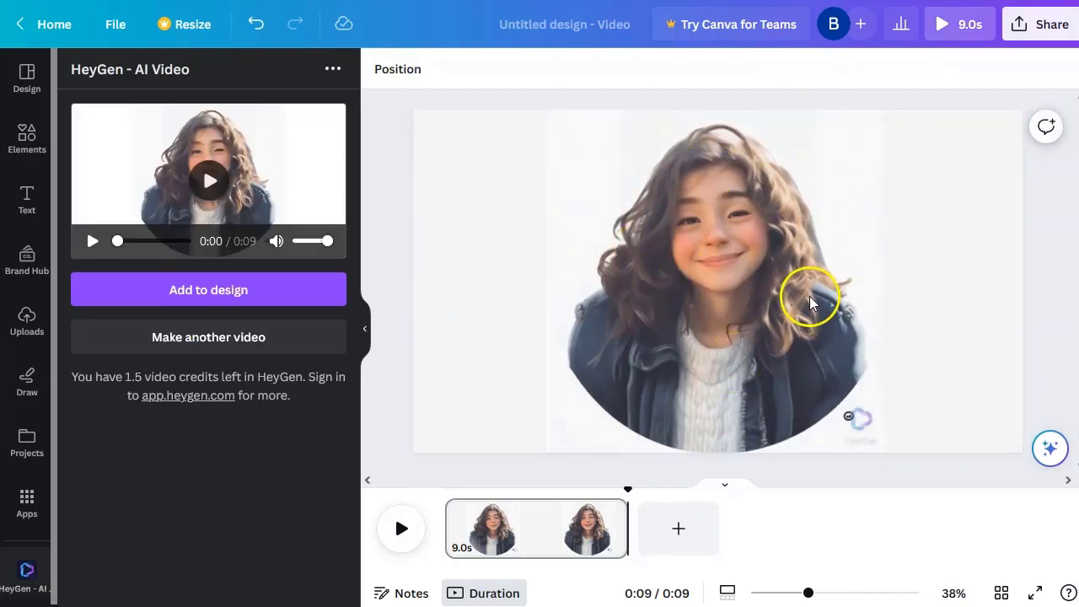
Step: Download the finished design as an MP4 video
left_click(1043, 28)
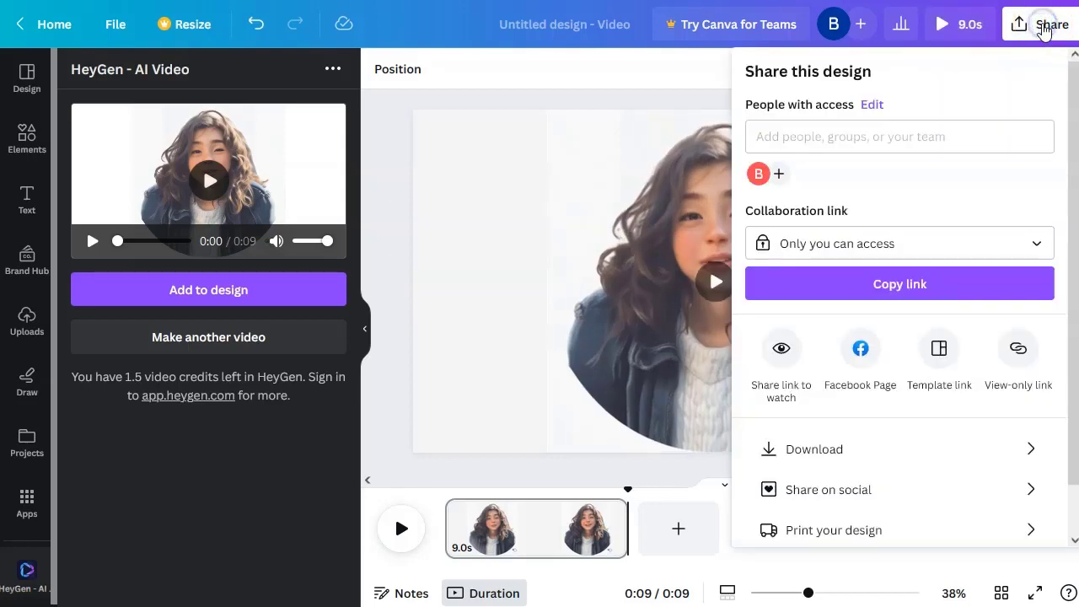
left_click(1027, 450)
left_click(923, 300)
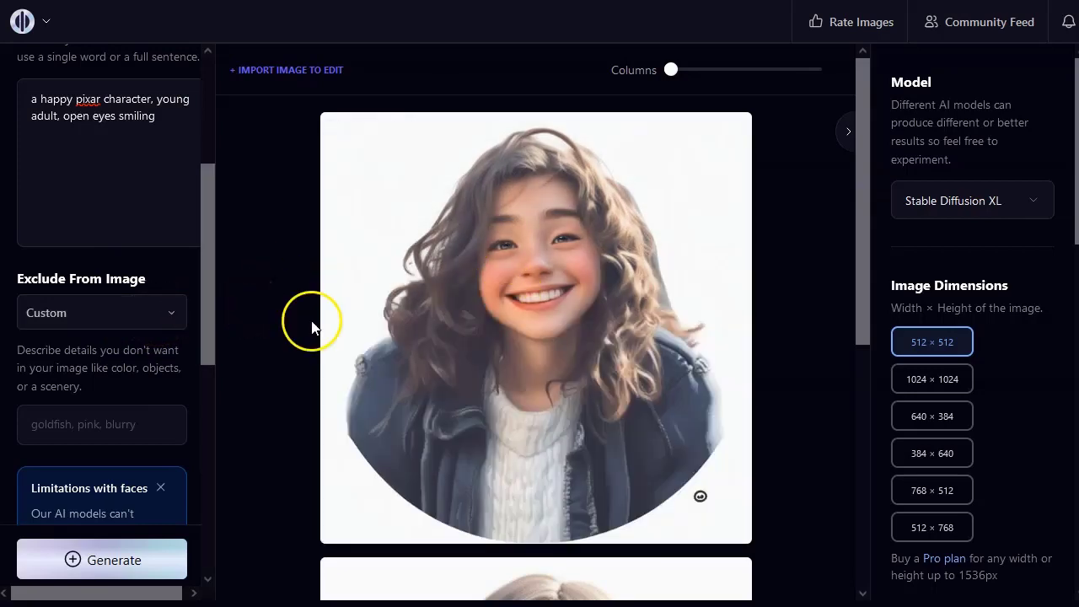
Step: Switch to Playground, try the 1024 × 1024, 640 × 384, 768 × 512 and 512 × 768 image dimensions, and return to 512 × 512
left_click(935, 379)
left_click(938, 420)
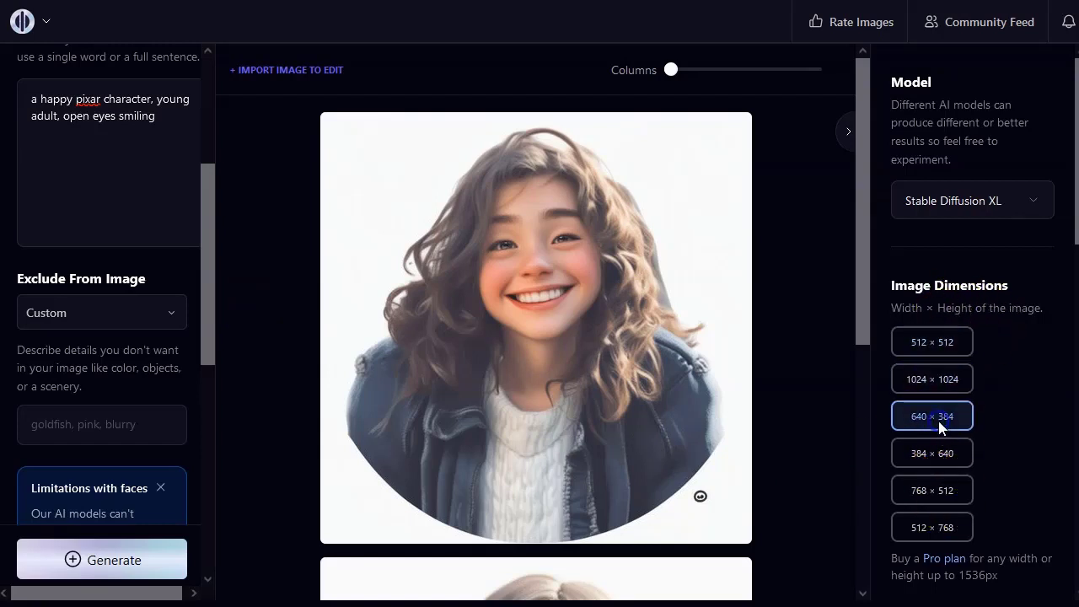
left_click(949, 492)
left_click(951, 528)
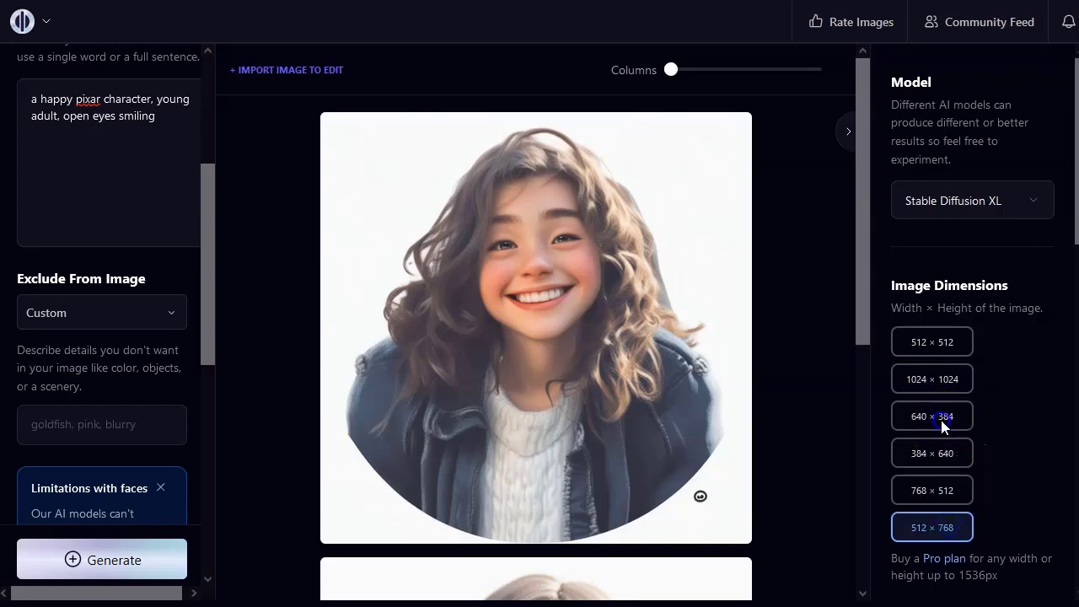
left_click(955, 420)
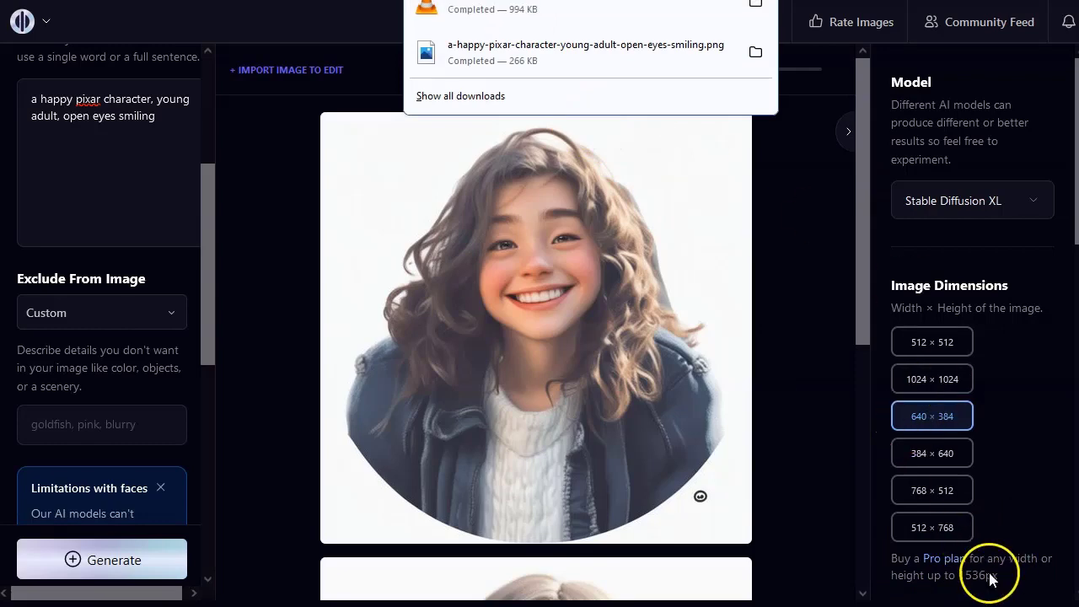
left_click(943, 346)
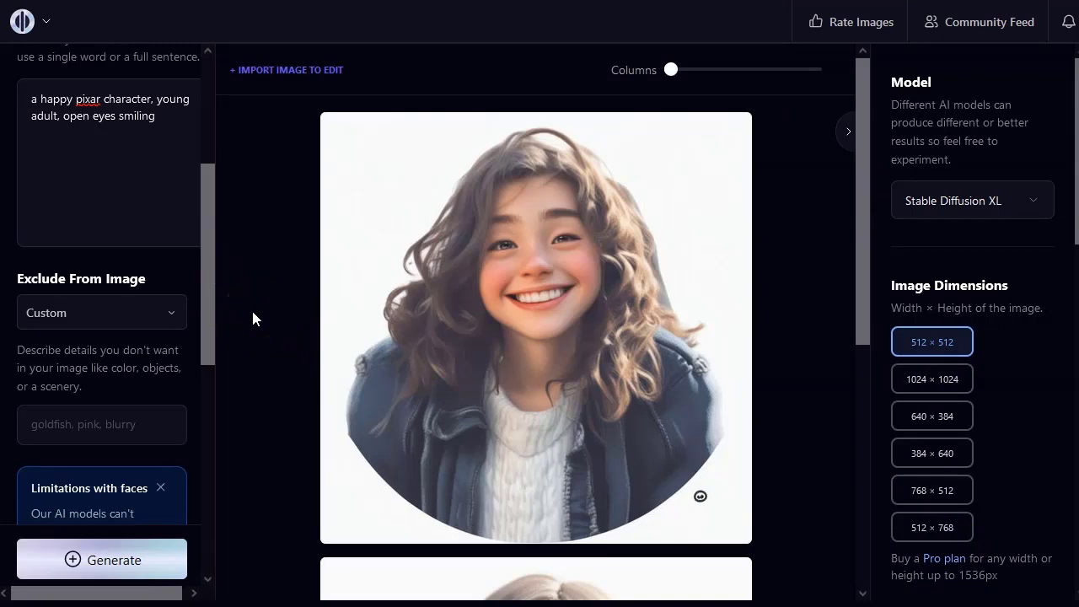
scroll(253, 319, "down", 4)
scroll(253, 319, "up", 4)
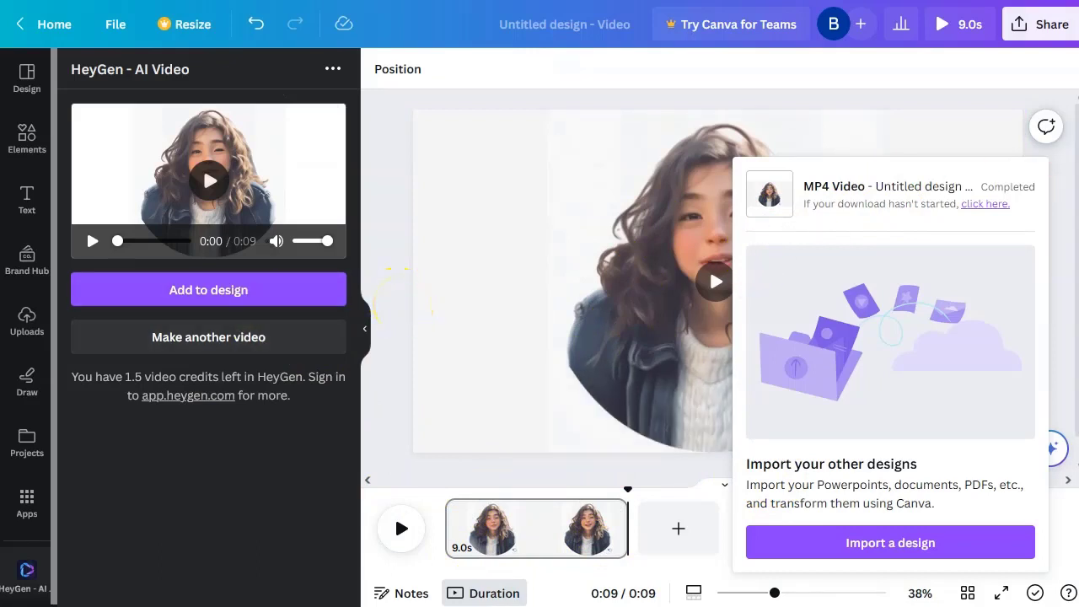
Step: Return to HeyGen's pricing, check how the Free plan's credit works, and close the pricing window
left_click(1012, 427)
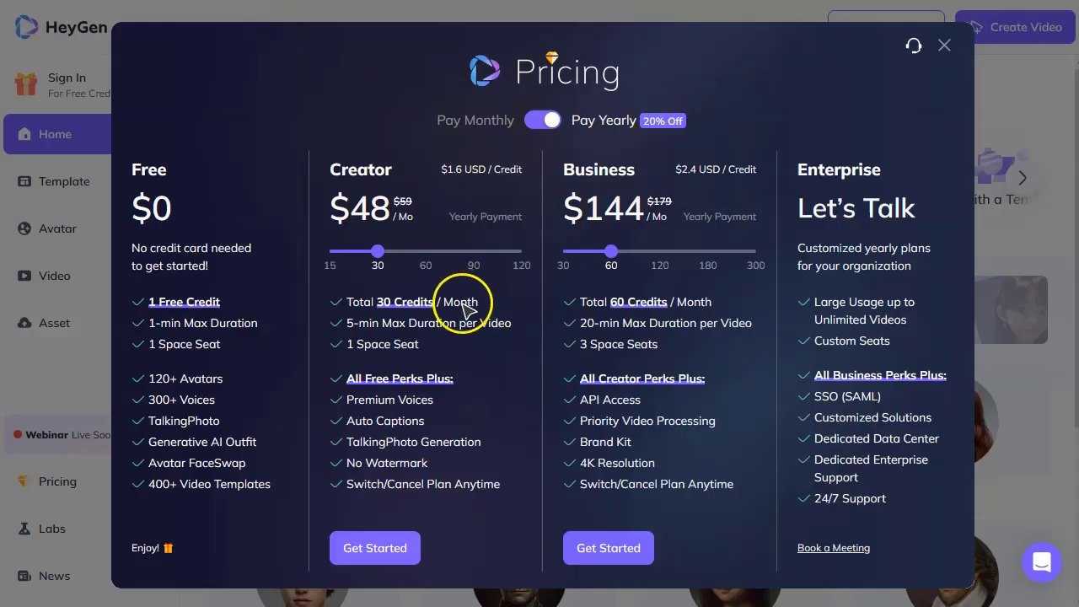
mouse_move(156, 312)
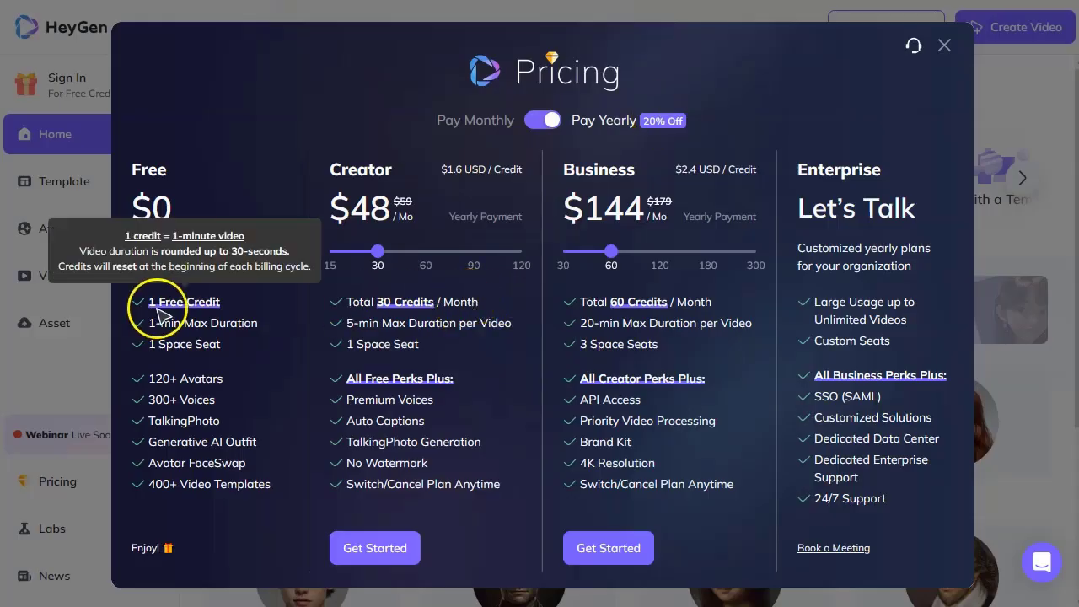
left_click(945, 49)
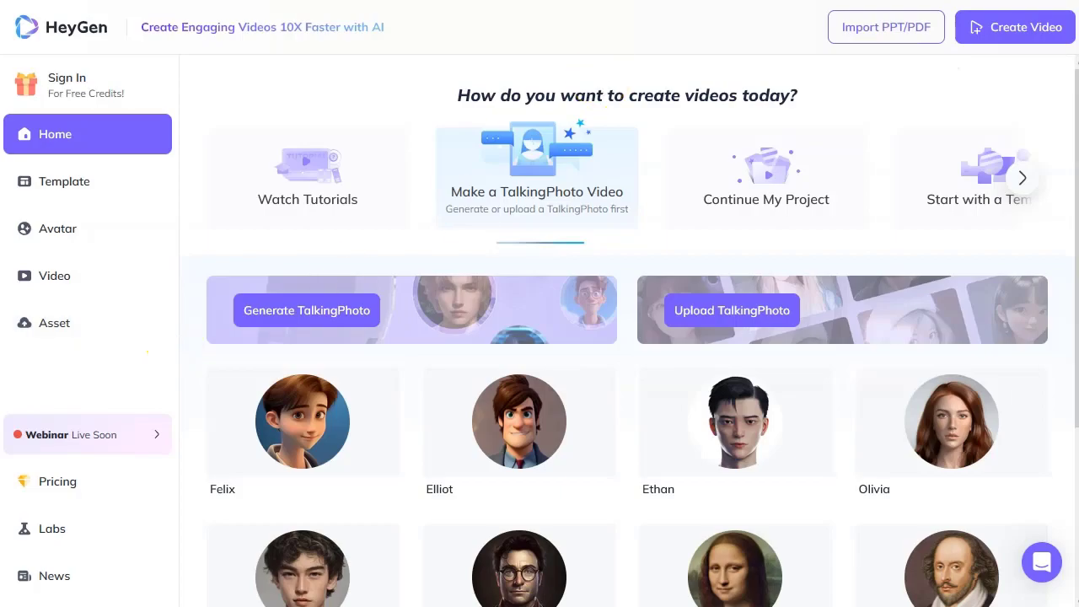